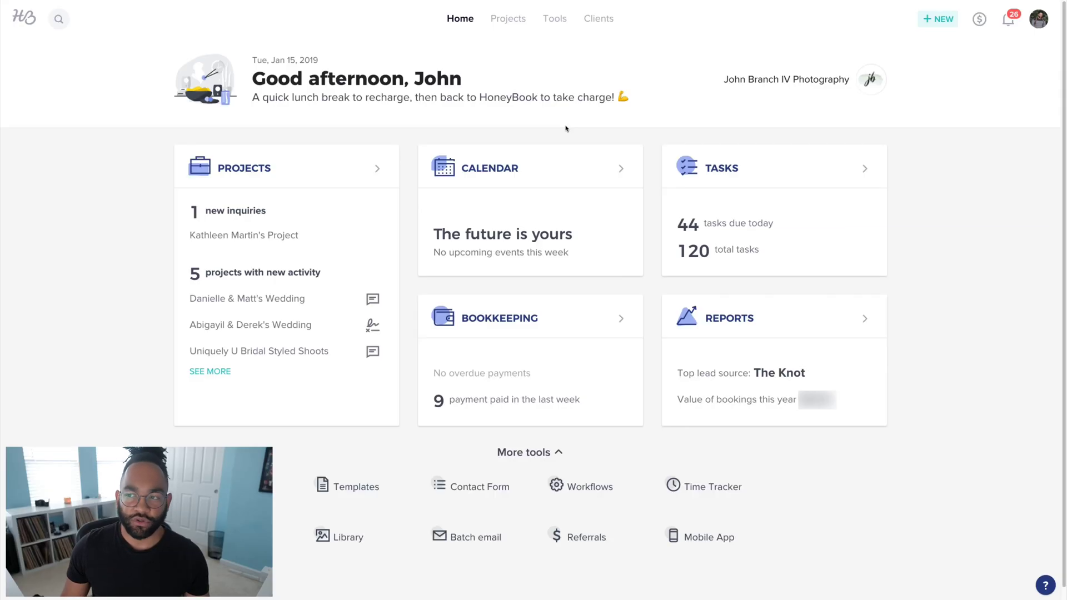
Open the 2018 Wedding Brochure from Tools > Templates and scroll through its pricing packages
{"action": "left_click", "coordinate": [555, 19]}
{"action": "left_click", "coordinate": [509, 73]}
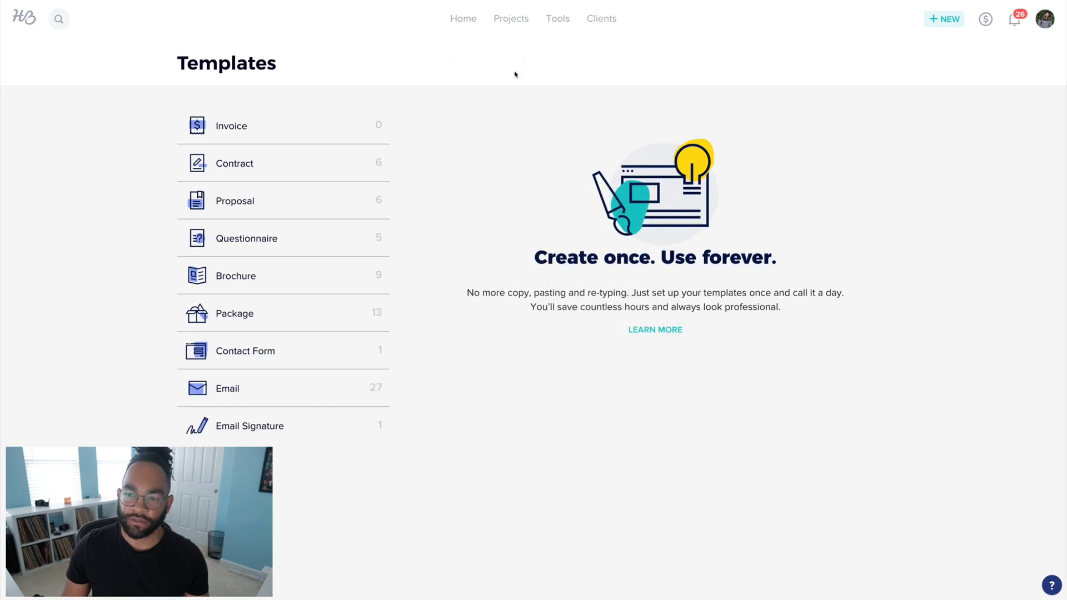
{"action": "left_click", "coordinate": [250, 280]}
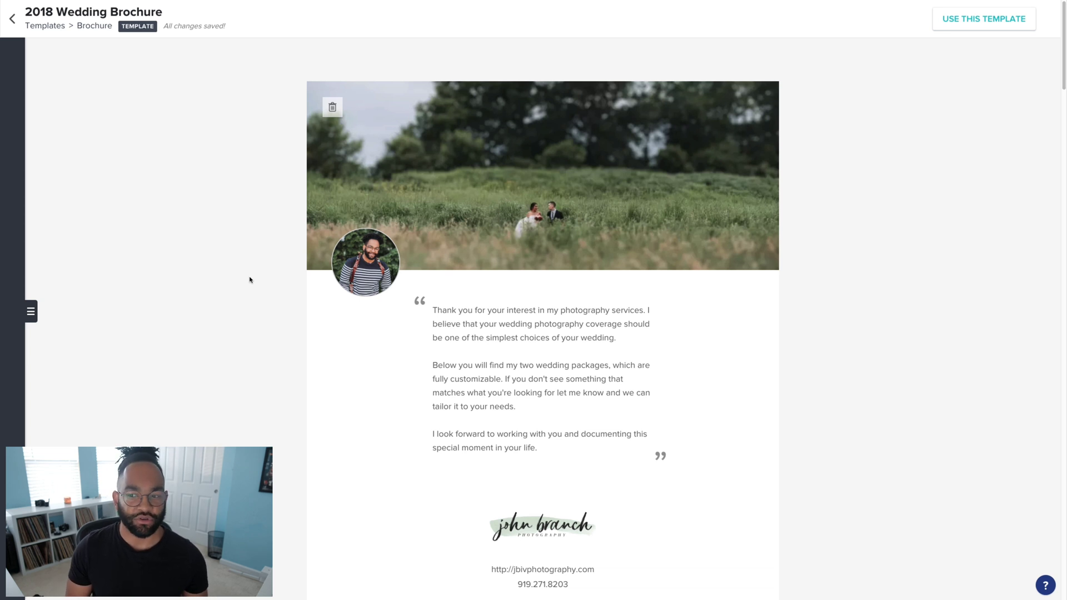
{"action": "scroll", "coordinate": [254, 271], "scroll_direction": "down", "scroll_amount": 12}
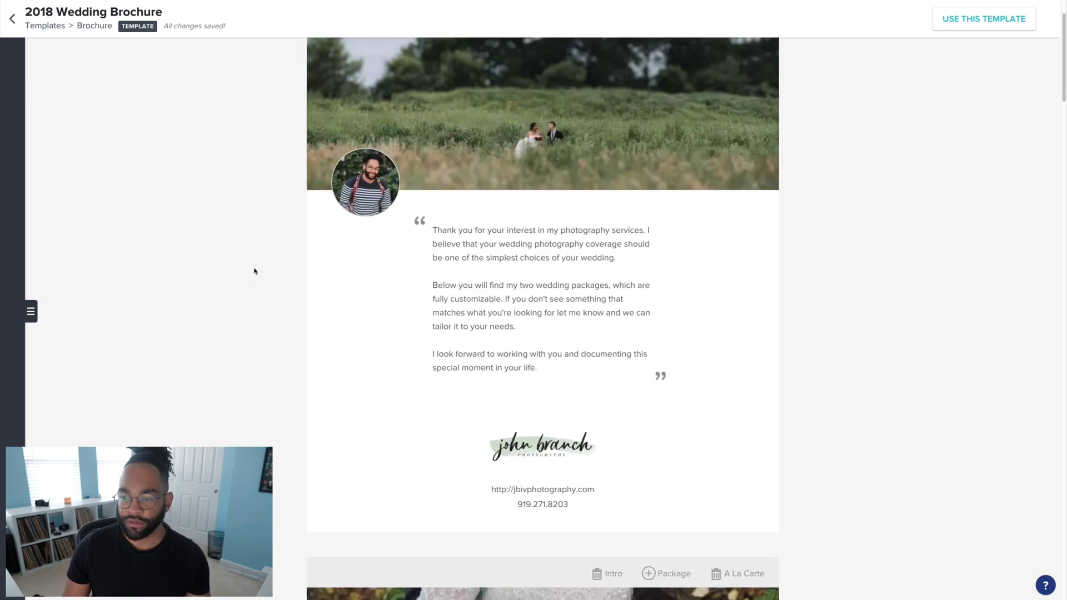
{"action": "scroll", "coordinate": [254, 271], "scroll_direction": "down", "scroll_amount": 15}
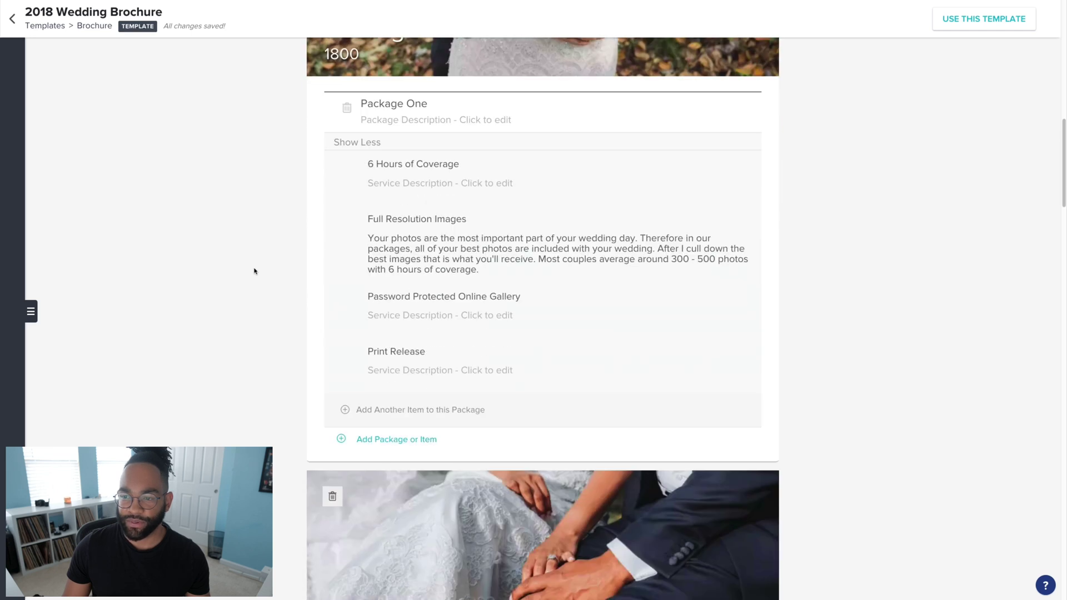
{"action": "scroll", "coordinate": [255, 271], "scroll_direction": "up", "scroll_amount": 20}
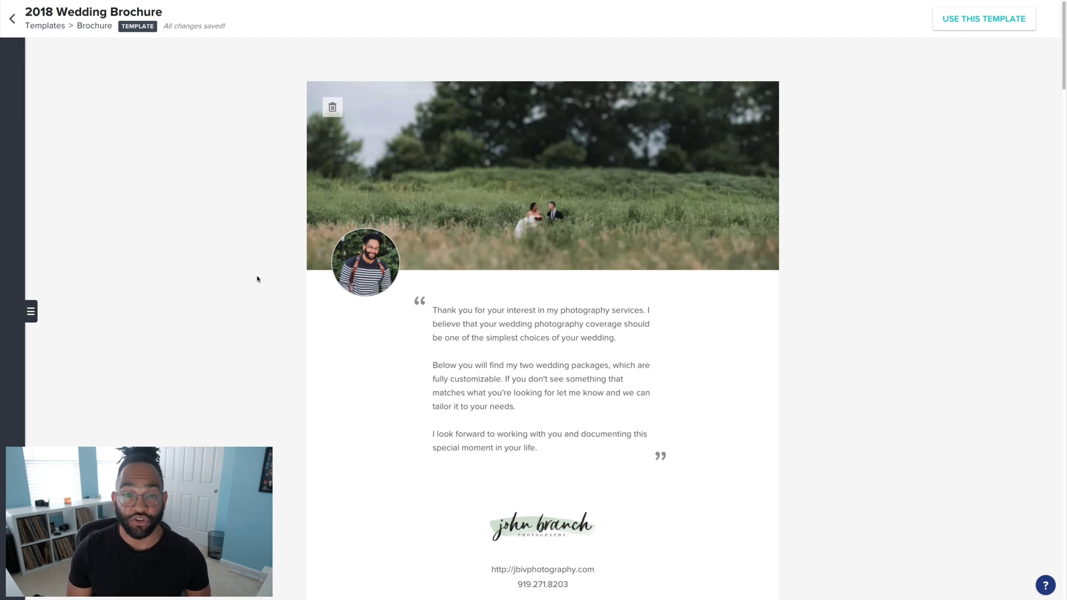
{"action": "left_click", "coordinate": [36, 314]}
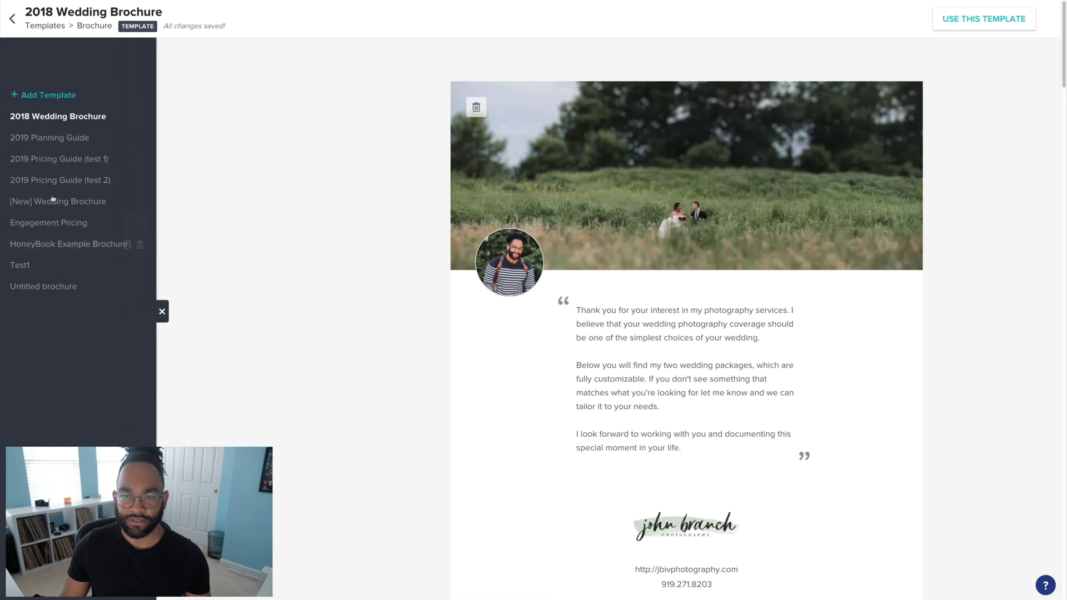
Add a new 'Untitled brochure' template and close the templates sidebar
{"action": "left_click", "coordinate": [49, 95]}
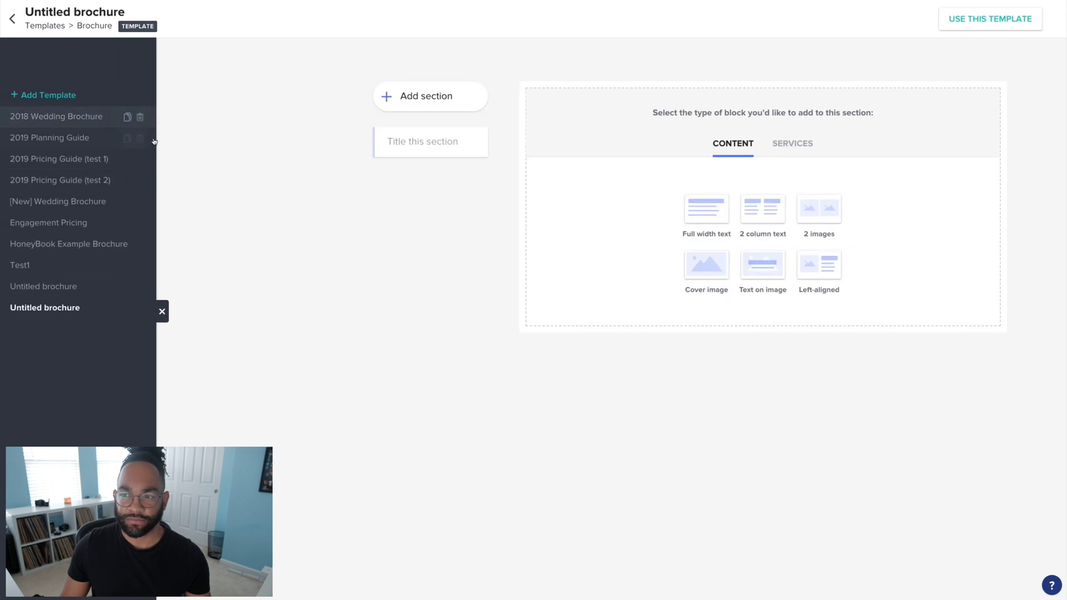
{"action": "left_click", "coordinate": [161, 312]}
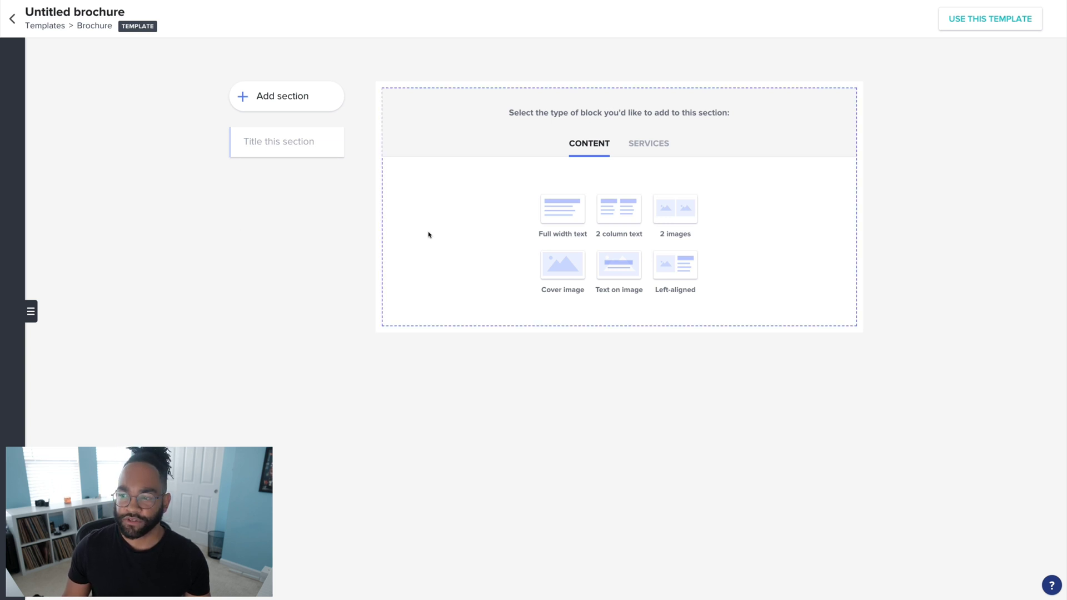
Add a cover image block with the beach 'Pricing Guide 2019' library photo, cropped to full height
{"action": "left_click", "coordinate": [553, 272]}
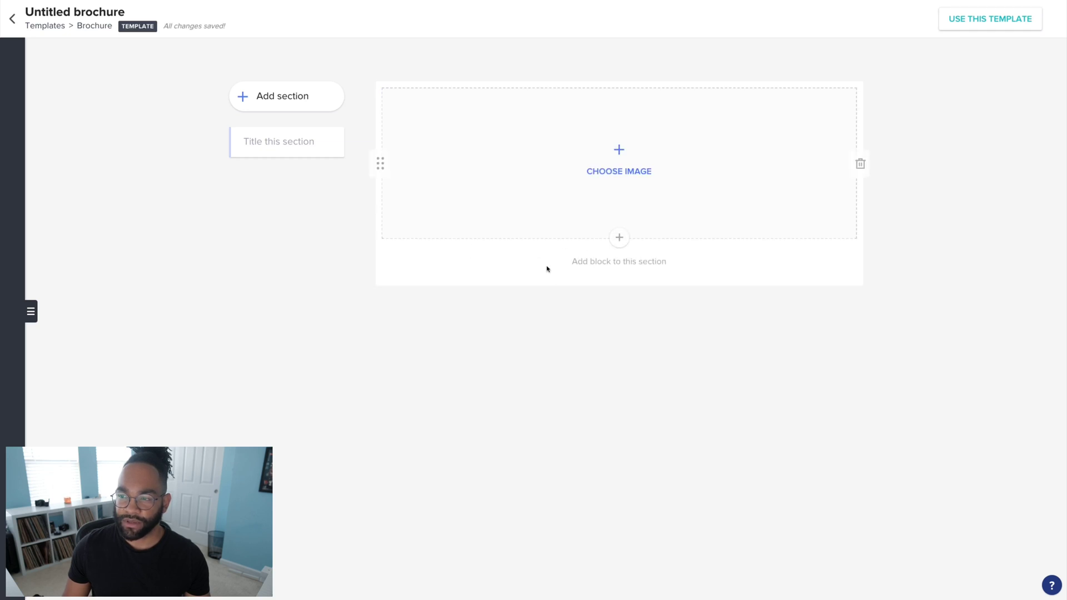
{"action": "left_click", "coordinate": [616, 156]}
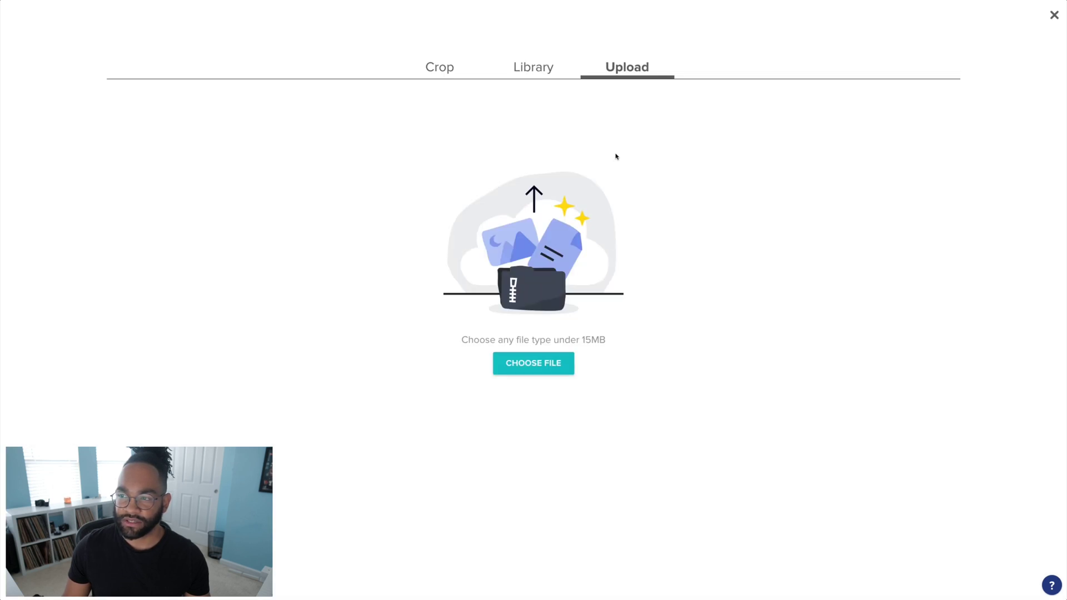
{"action": "left_click", "coordinate": [533, 71]}
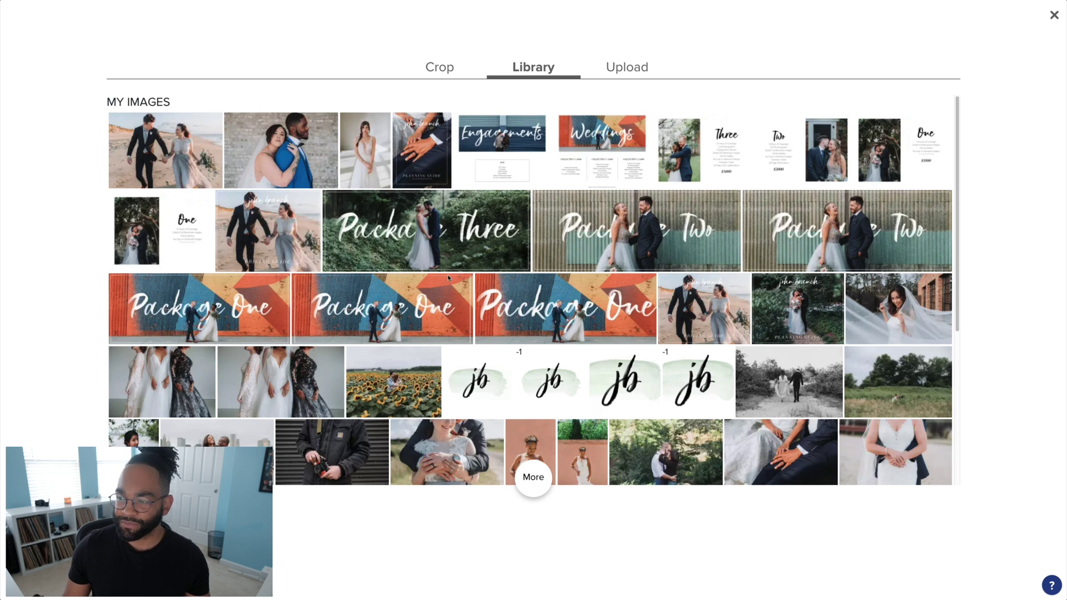
{"action": "left_click", "coordinate": [725, 306]}
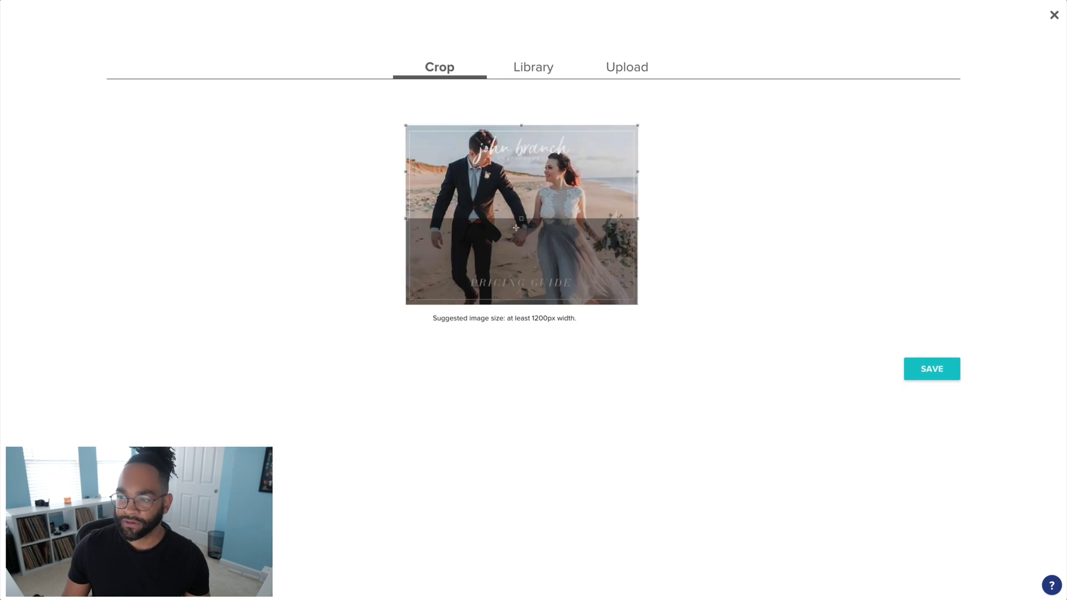
{"action": "left_click_drag", "start_coordinate": [522, 220], "coordinate": [534, 319]}
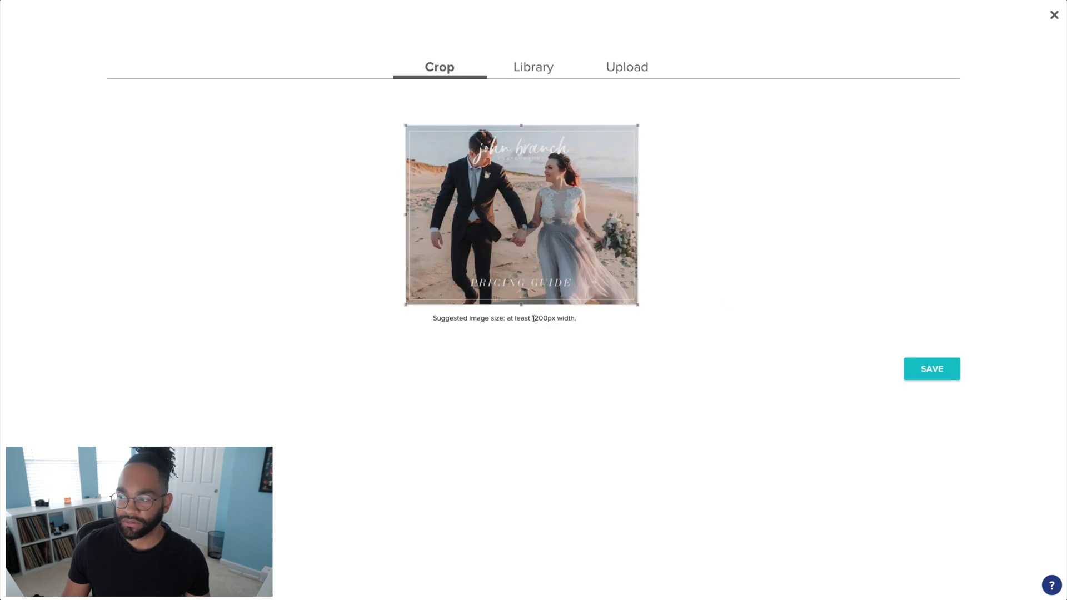
{"action": "left_click", "coordinate": [926, 369]}
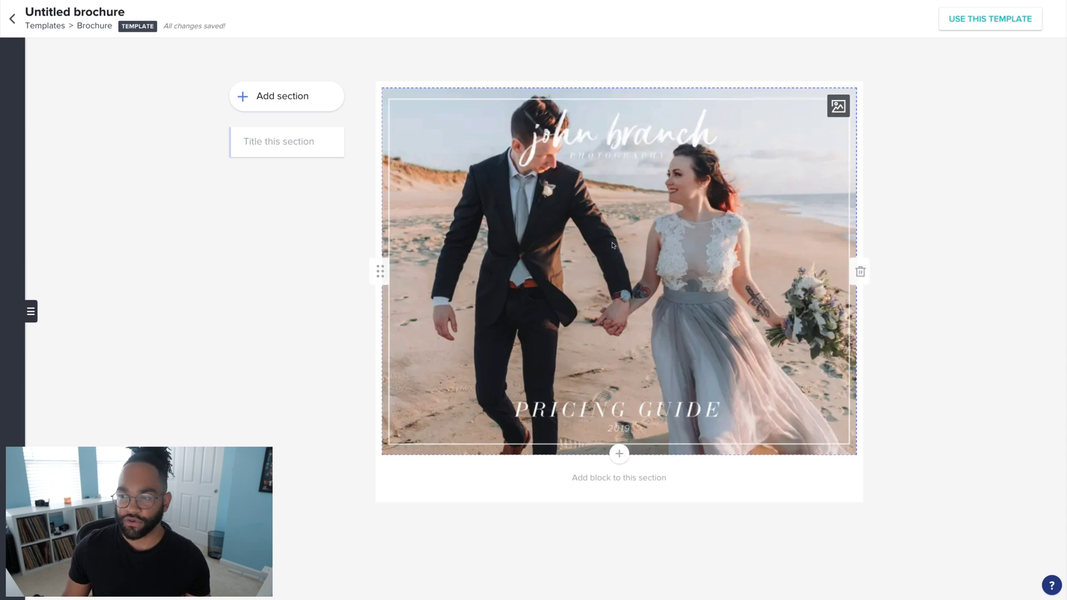
{"action": "left_click", "coordinate": [619, 453]}
Add a second cover image block using the package One library photo, cropped to full height
{"action": "scroll", "coordinate": [450, 370], "scroll_direction": "down", "scroll_amount": 3}
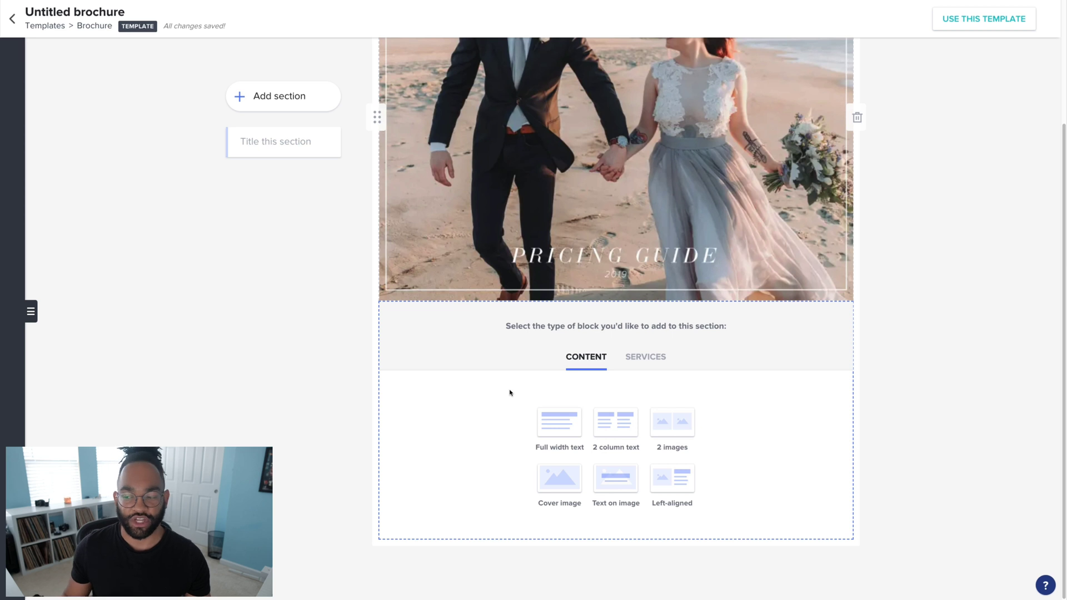
{"action": "left_click", "coordinate": [541, 479]}
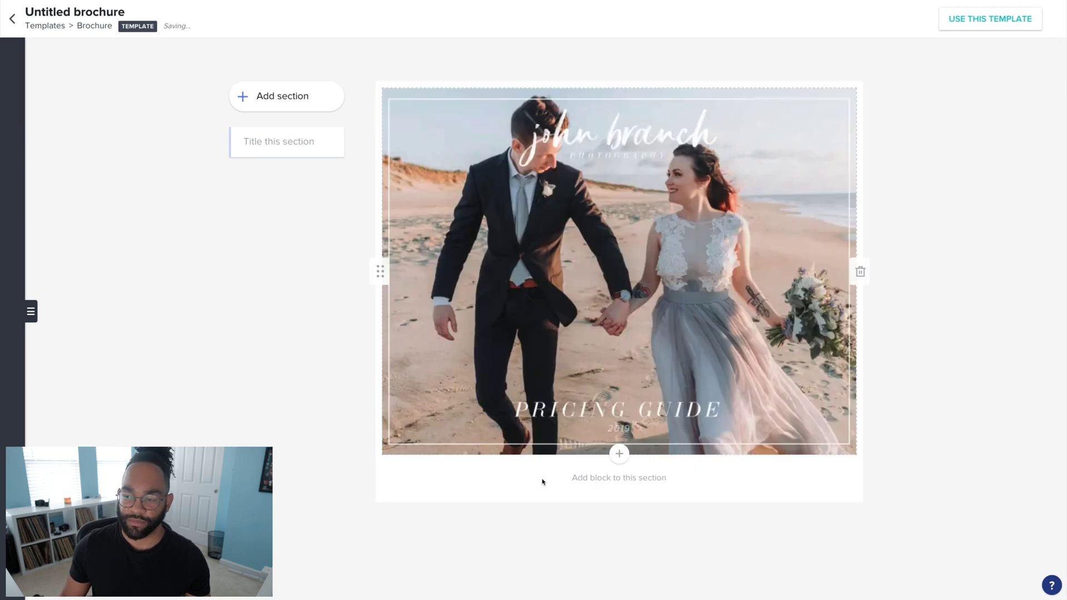
{"action": "left_click", "coordinate": [612, 417]}
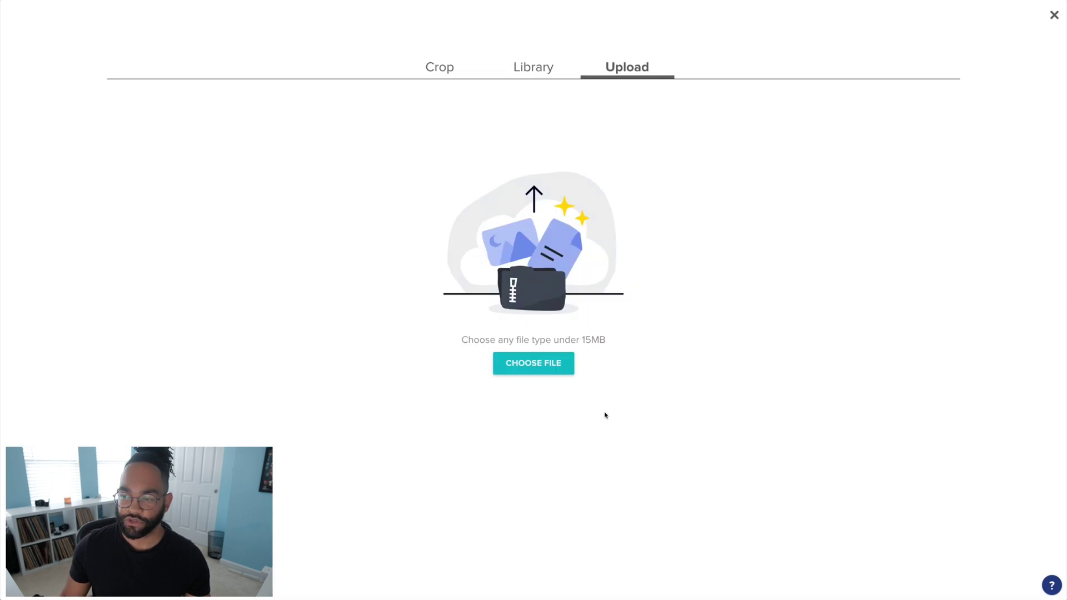
{"action": "left_click", "coordinate": [533, 68]}
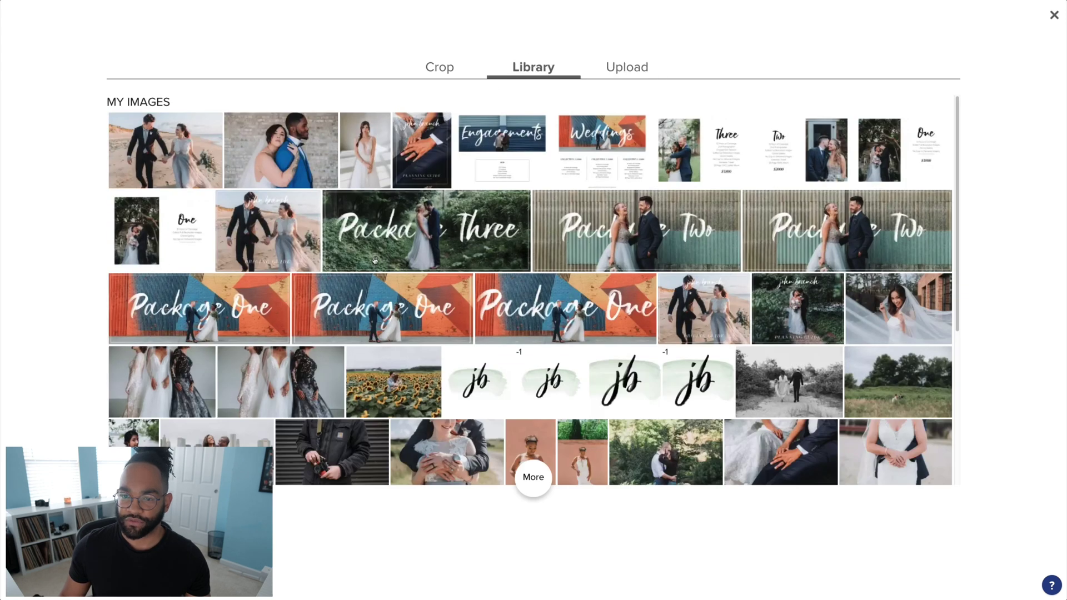
{"action": "left_click", "coordinate": [163, 240]}
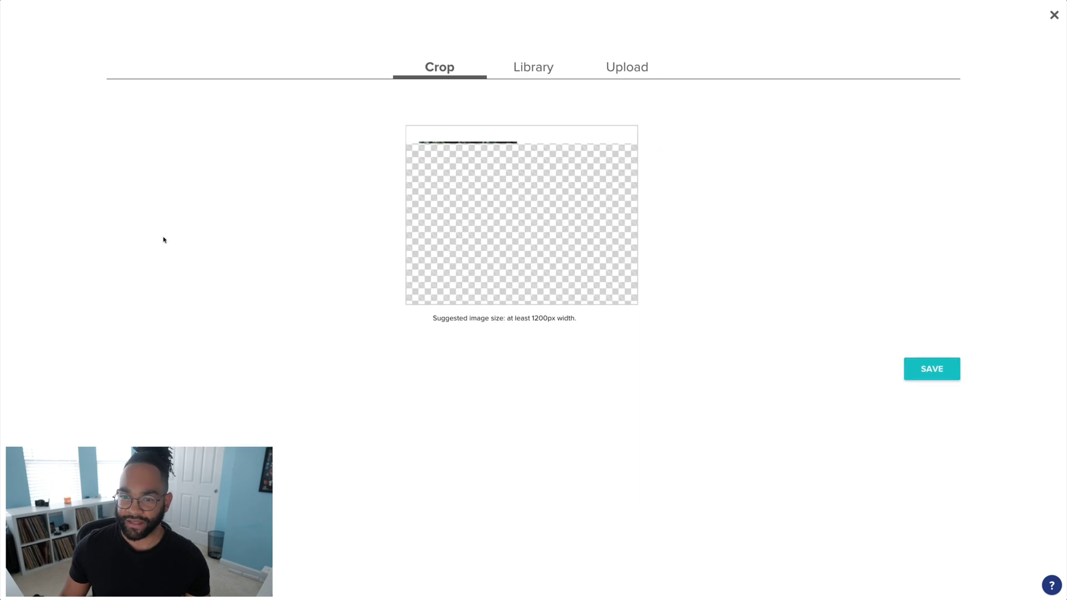
{"action": "left_click_drag", "start_coordinate": [522, 220], "coordinate": [524, 313]}
{"action": "left_click", "coordinate": [922, 369]}
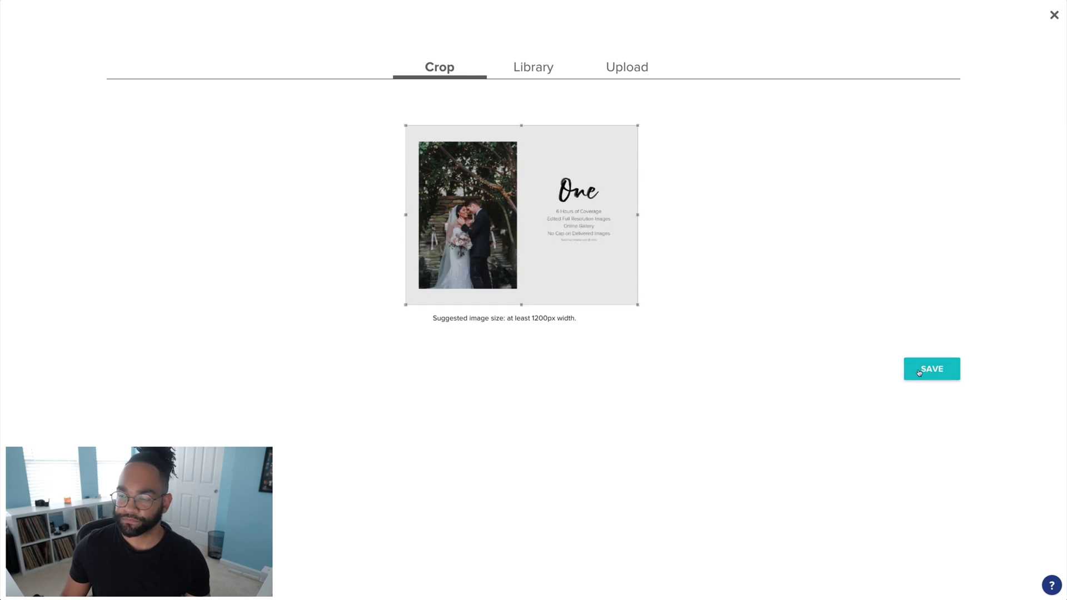
Scroll up and down to review the One package block below the cover
{"action": "scroll", "coordinate": [341, 272], "scroll_direction": "down", "scroll_amount": 4}
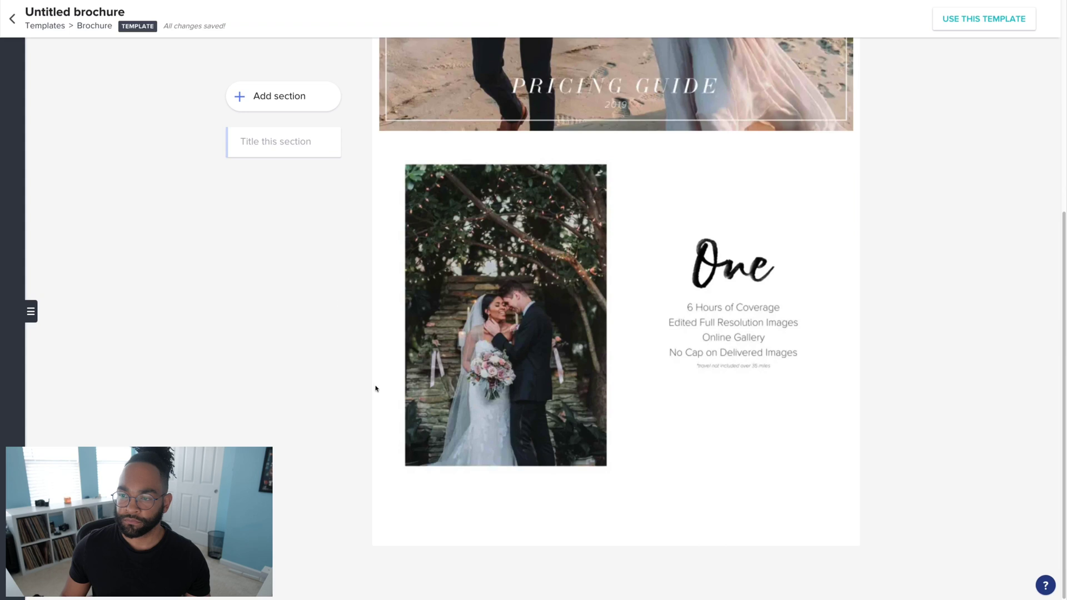
{"action": "scroll", "coordinate": [375, 361], "scroll_direction": "up", "scroll_amount": 6}
{"action": "scroll", "coordinate": [378, 389], "scroll_direction": "down", "scroll_amount": 5}
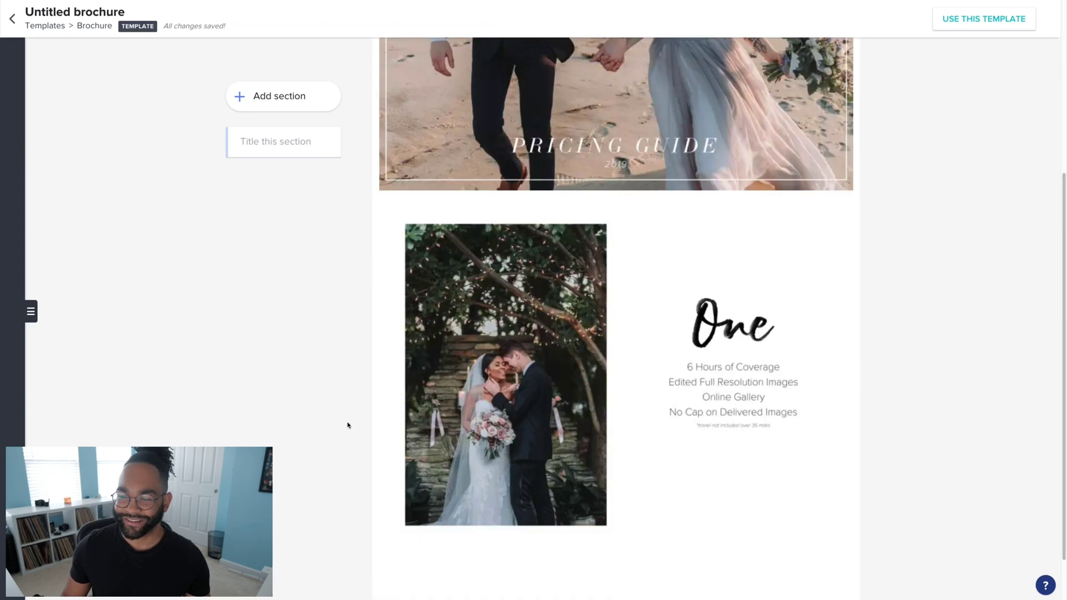
{"action": "scroll", "coordinate": [348, 423], "scroll_direction": "up", "scroll_amount": 5}
{"action": "scroll", "coordinate": [351, 420], "scroll_direction": "down", "scroll_amount": 5}
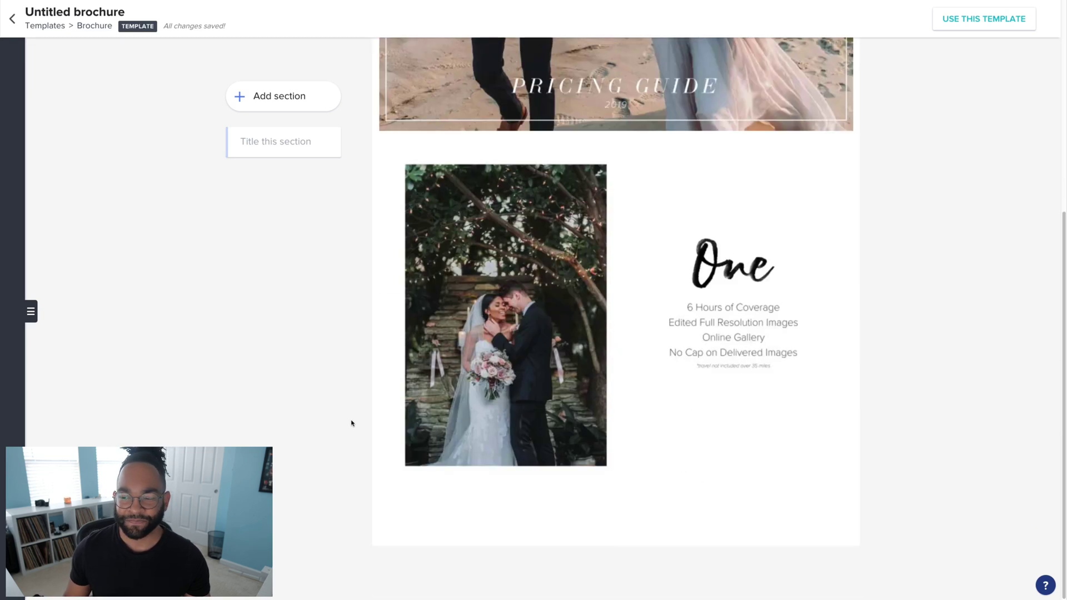
{"action": "scroll", "coordinate": [362, 419], "scroll_direction": "up", "scroll_amount": 5}
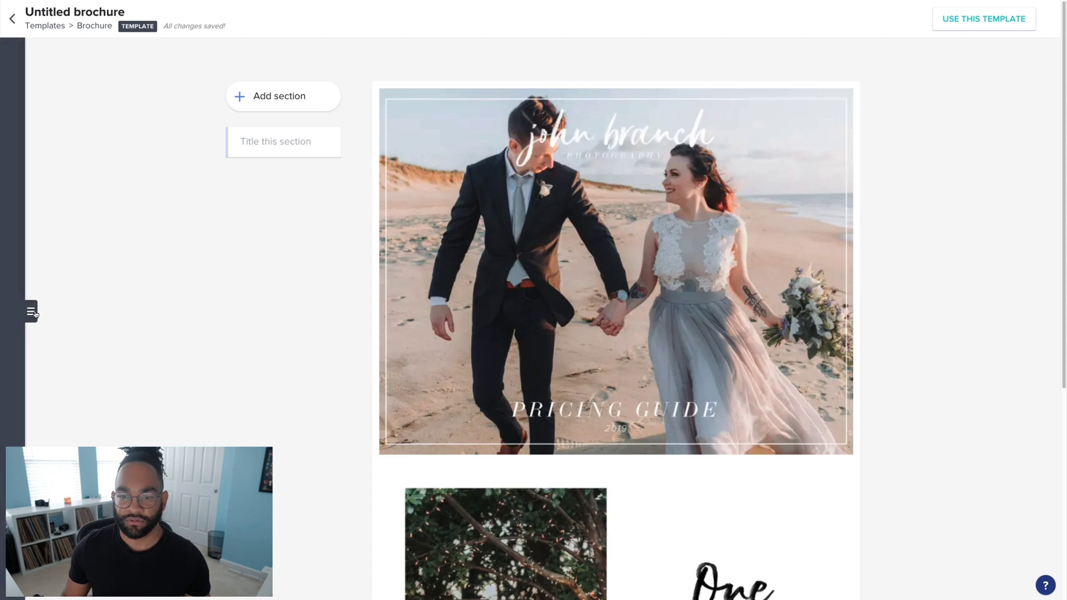
{"action": "scroll", "coordinate": [438, 311], "scroll_direction": "down", "scroll_amount": 3}
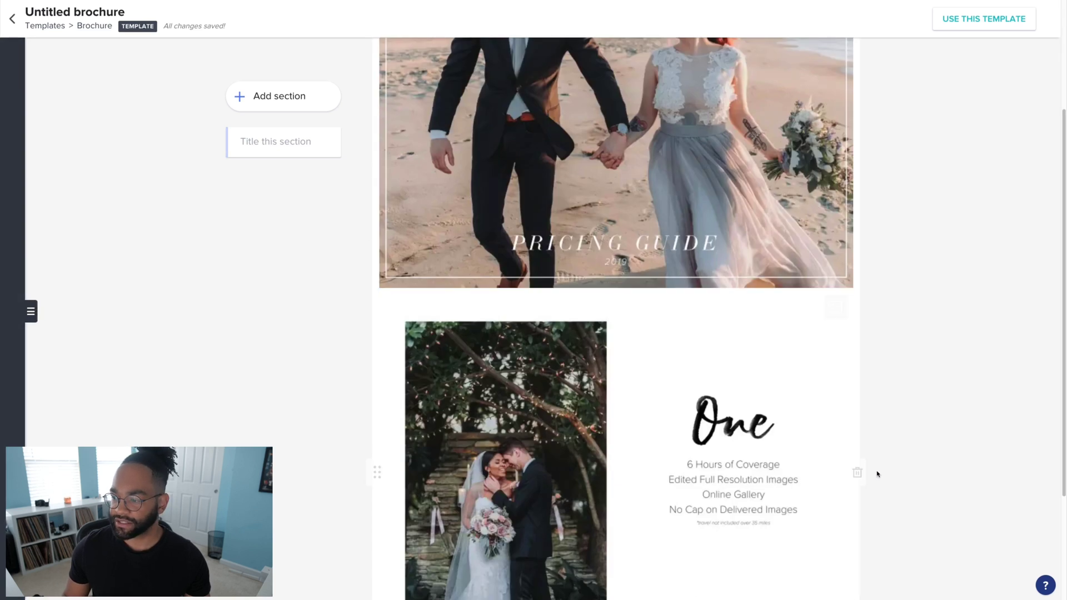
Delete the One package block and rename the first section to 'Banner'
{"action": "left_click", "coordinate": [857, 473]}
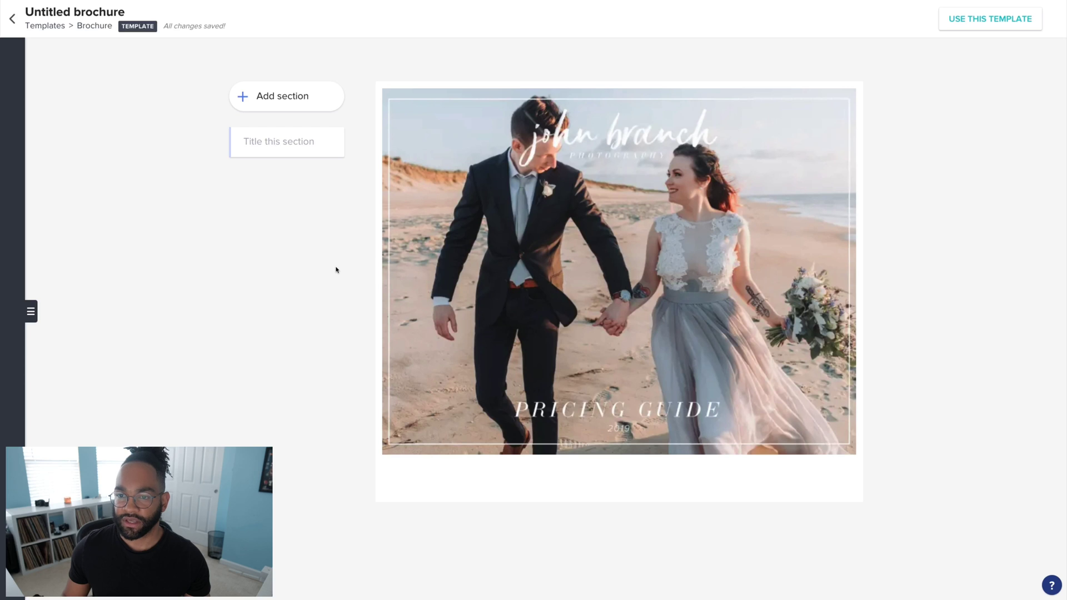
{"action": "left_click", "coordinate": [266, 144]}
{"action": "type", "text": "Banner"}
{"action": "key", "text": "Return"}
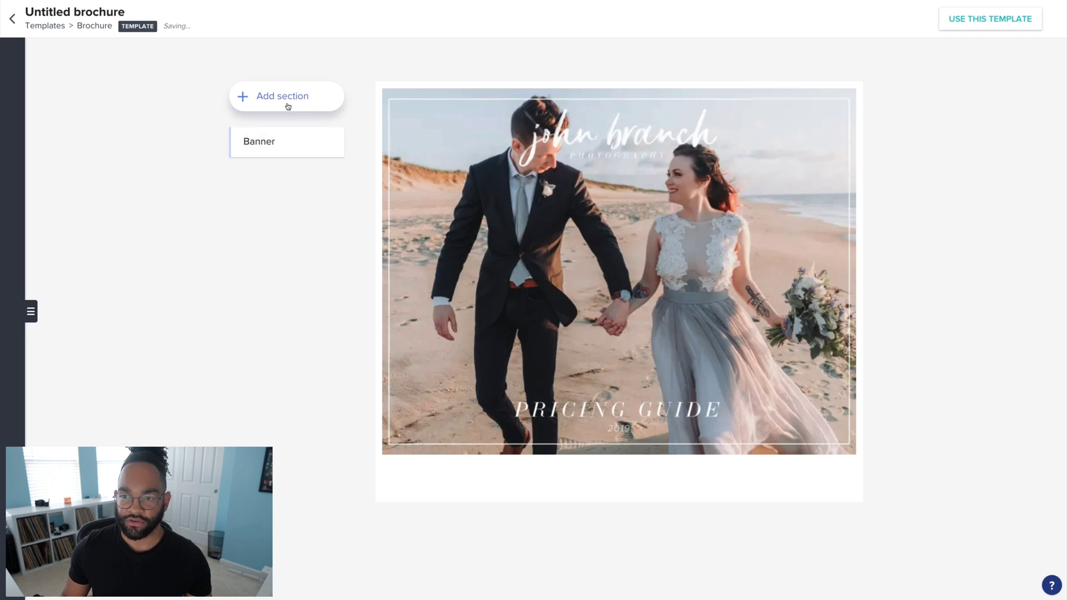
Add a new second section titled 'Package One'
{"action": "left_click", "coordinate": [288, 107]}
{"action": "left_click", "coordinate": [275, 188]}
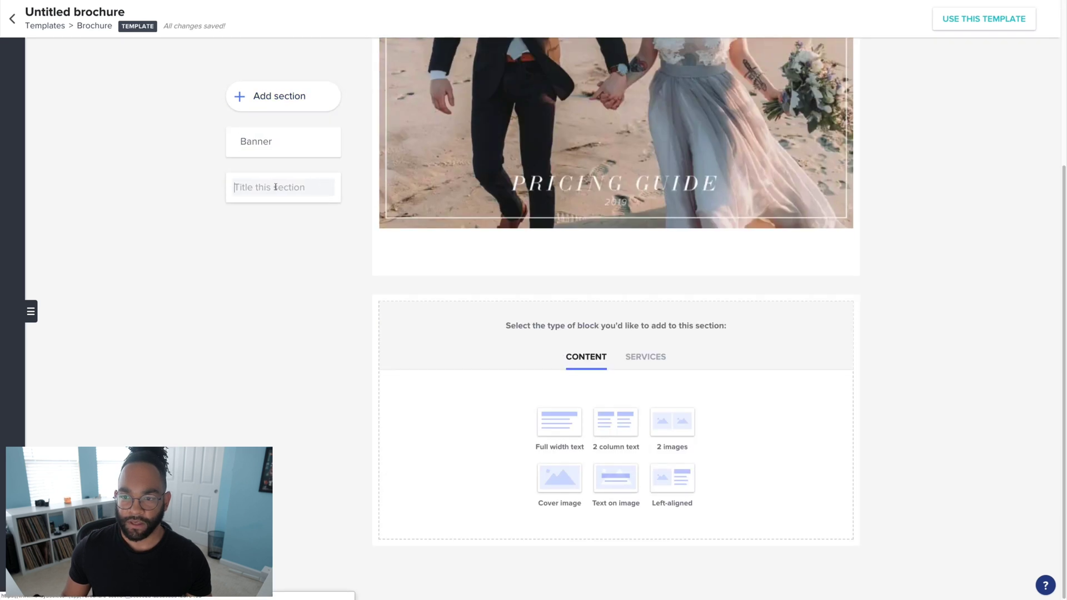
{"action": "type", "text": "Package O"}
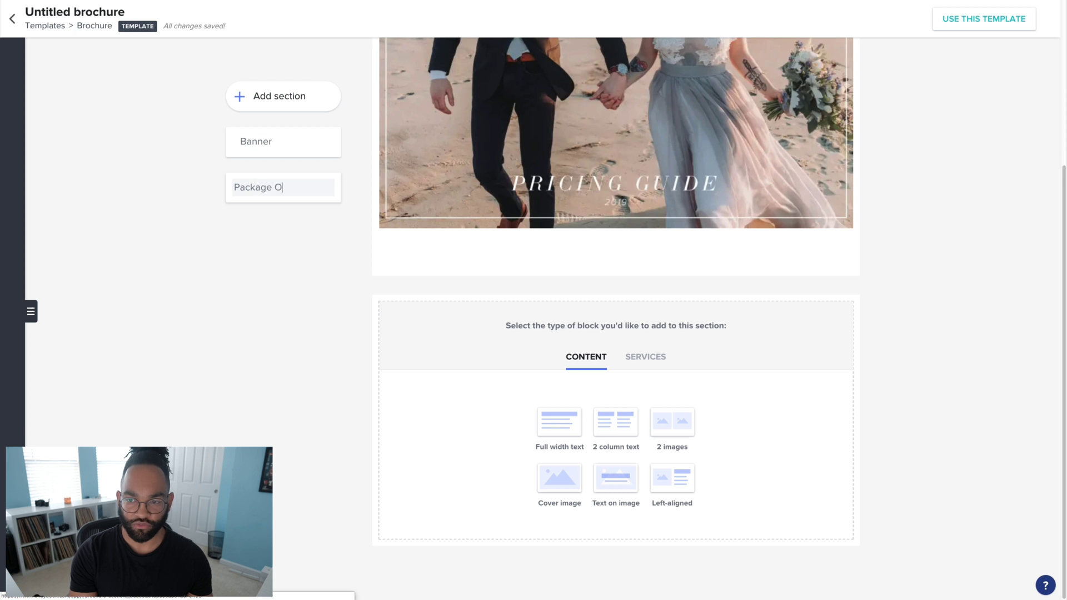
{"action": "type", "text": "ne"}
{"action": "left_click", "coordinate": [281, 234]}
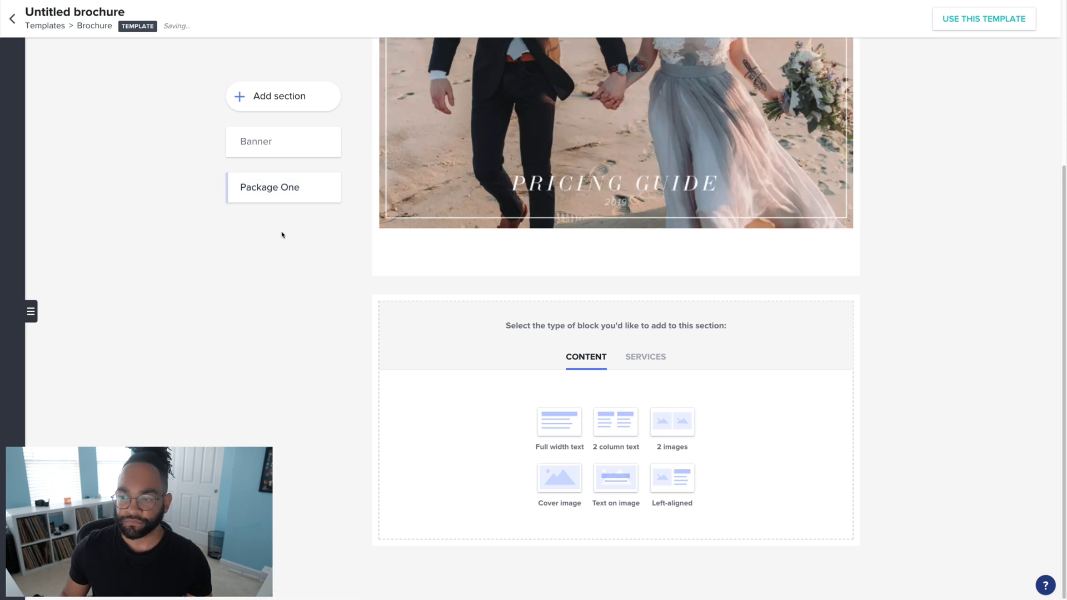
{"action": "left_click", "coordinate": [569, 482]}
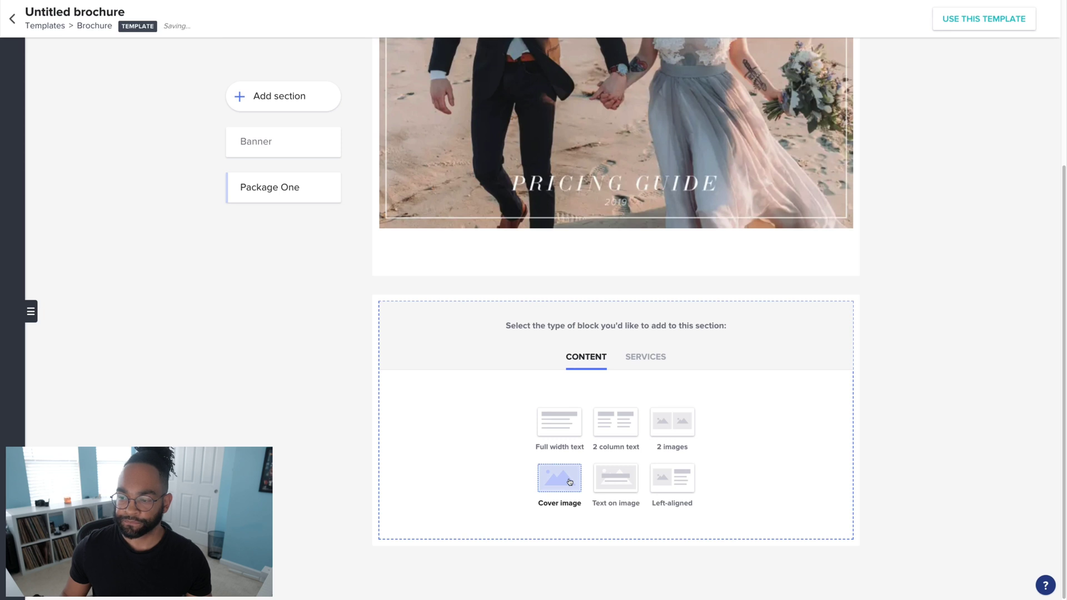
Set the colourful Package One banner from the library as the cover, widening the crop to its right edge
{"action": "left_click", "coordinate": [611, 412]}
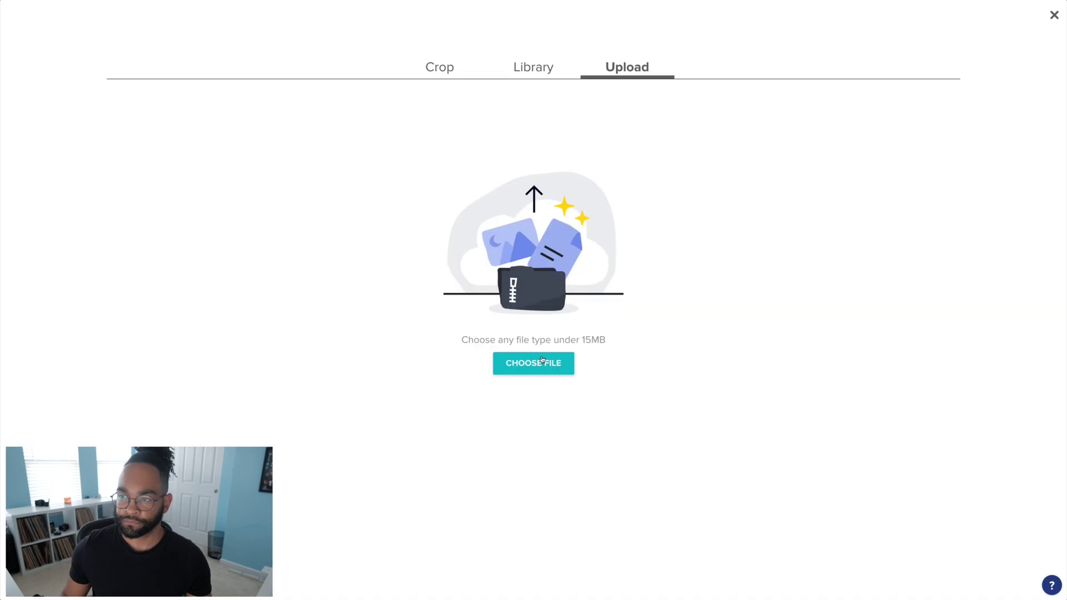
{"action": "left_click", "coordinate": [534, 68]}
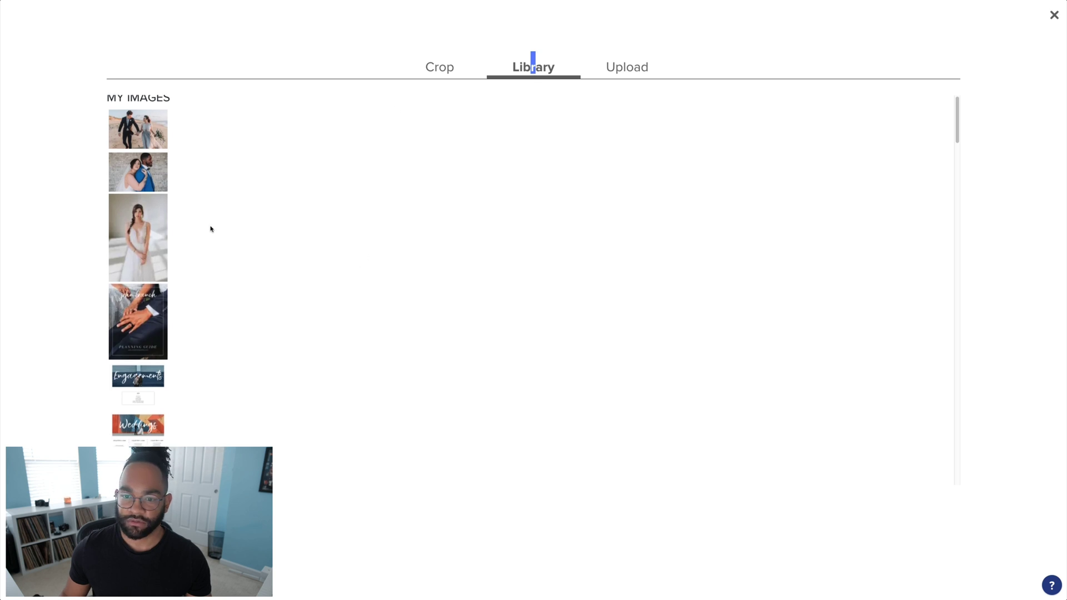
{"action": "scroll", "coordinate": [211, 228], "scroll_direction": "down", "scroll_amount": 1}
{"action": "scroll", "coordinate": [211, 227], "scroll_direction": "down", "scroll_amount": 2}
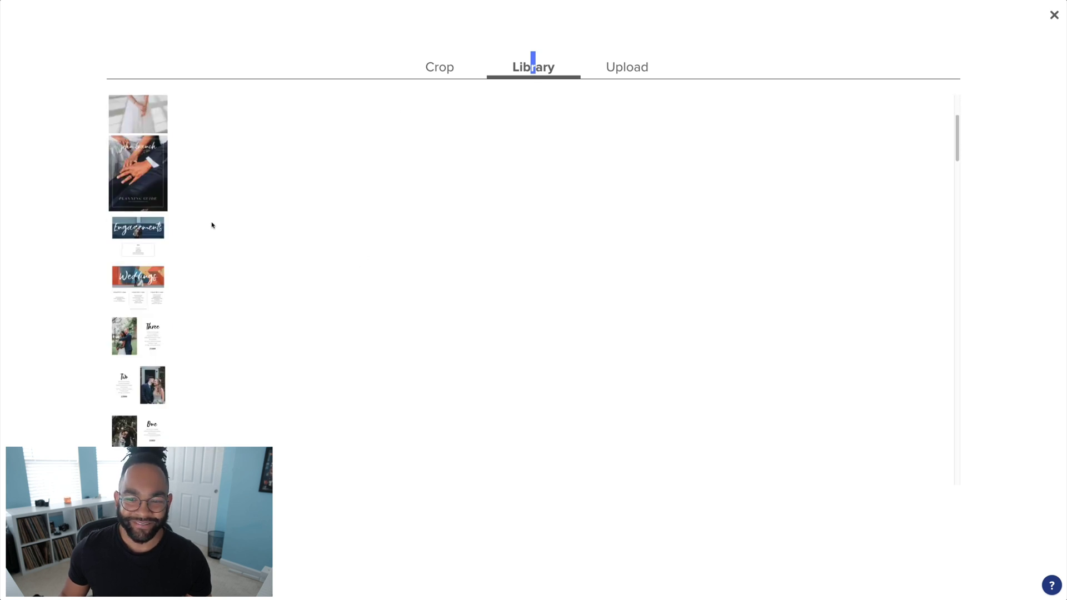
{"action": "scroll", "coordinate": [211, 225], "scroll_direction": "down", "scroll_amount": 5}
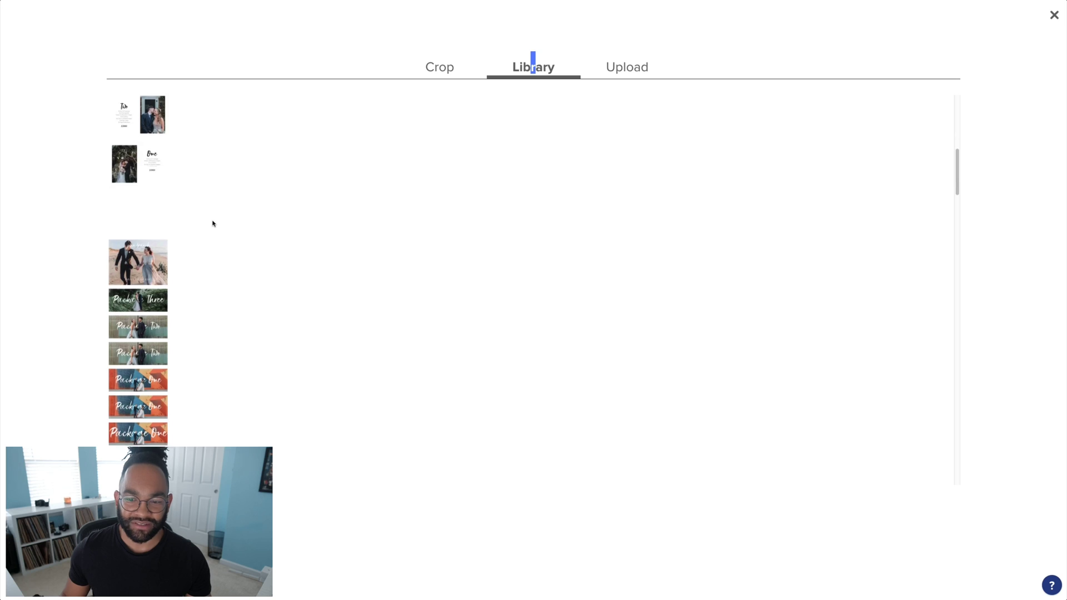
{"action": "scroll", "coordinate": [213, 224], "scroll_direction": "down", "scroll_amount": 1}
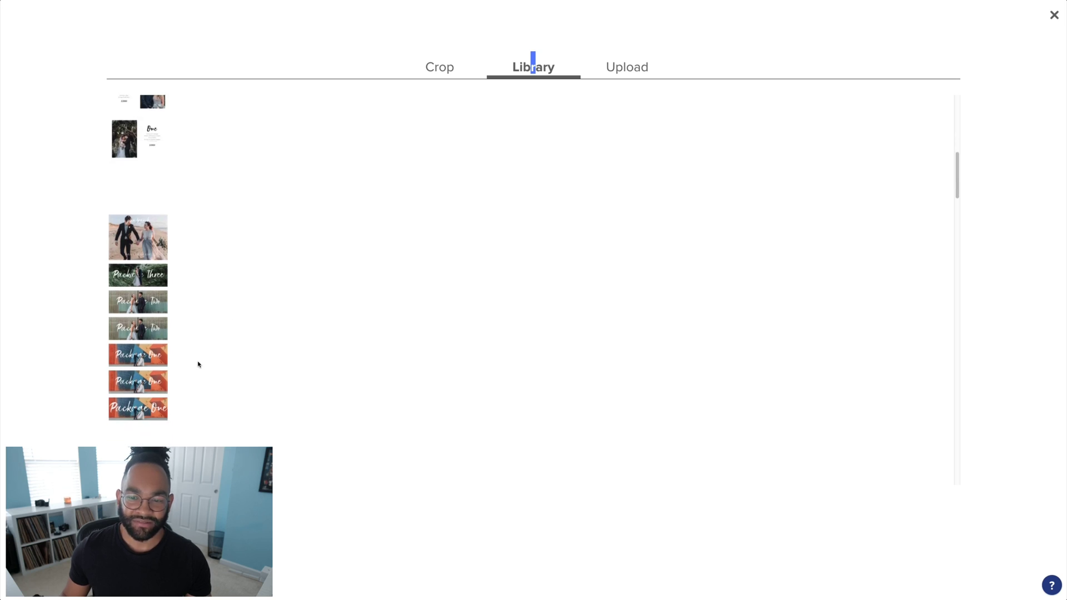
{"action": "left_click", "coordinate": [152, 360]}
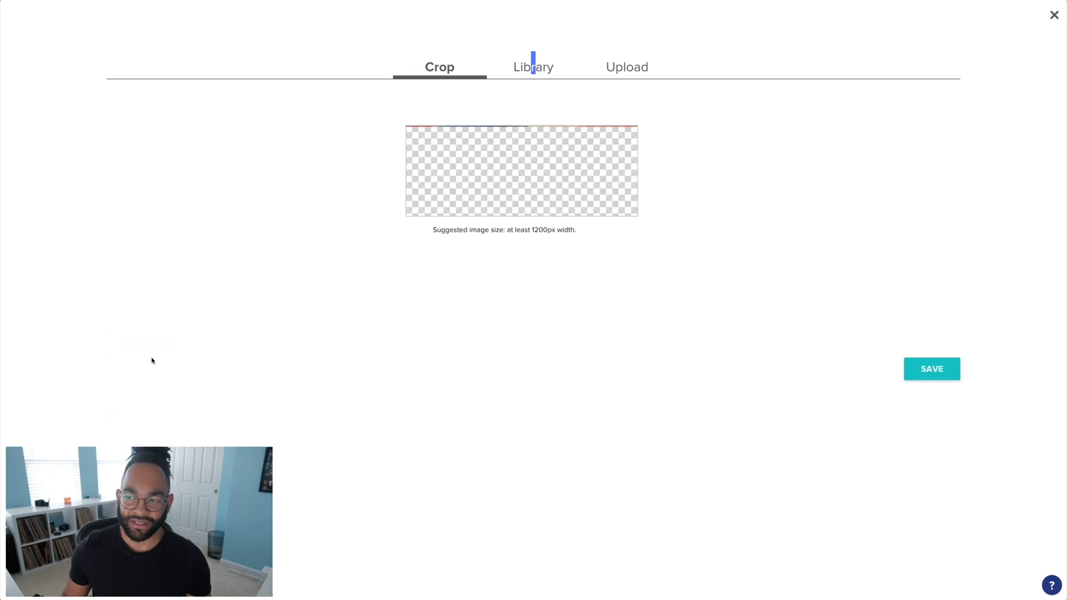
{"action": "left_click_drag", "start_coordinate": [633, 170], "coordinate": [651, 171]}
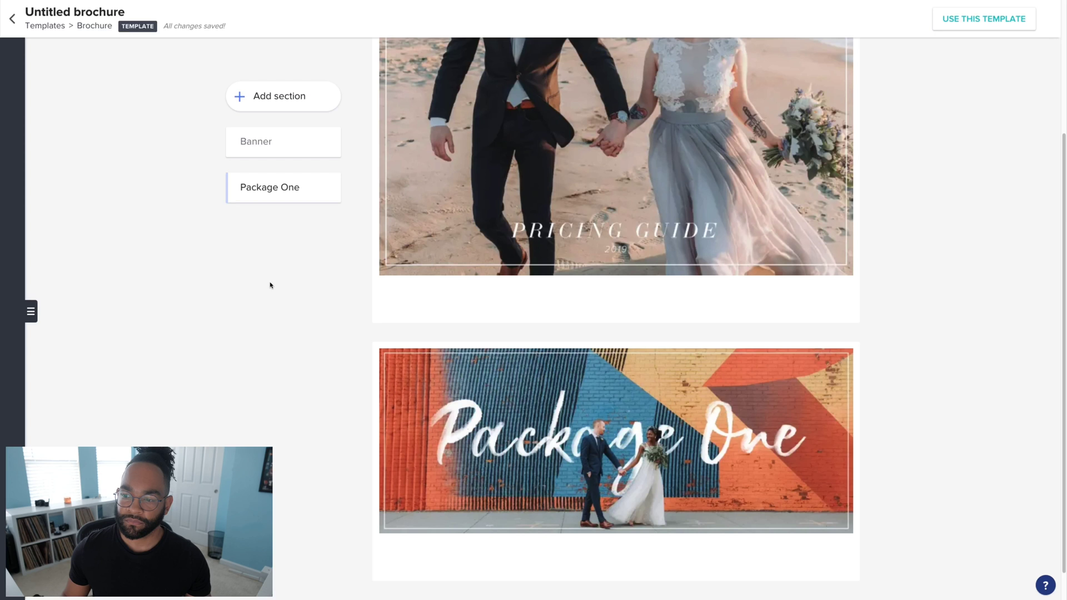
Add a services block containing the saved $1,500 Package One item with coverage, images, gallery and print release
{"action": "scroll", "coordinate": [356, 330], "scroll_direction": "down", "scroll_amount": 1}
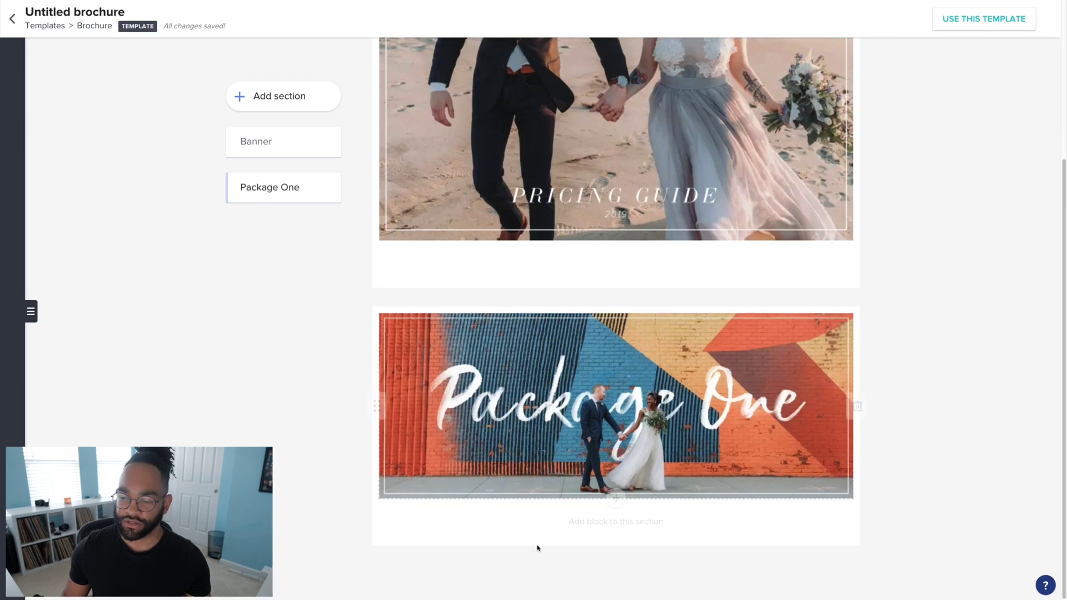
{"action": "left_click", "coordinate": [615, 498]}
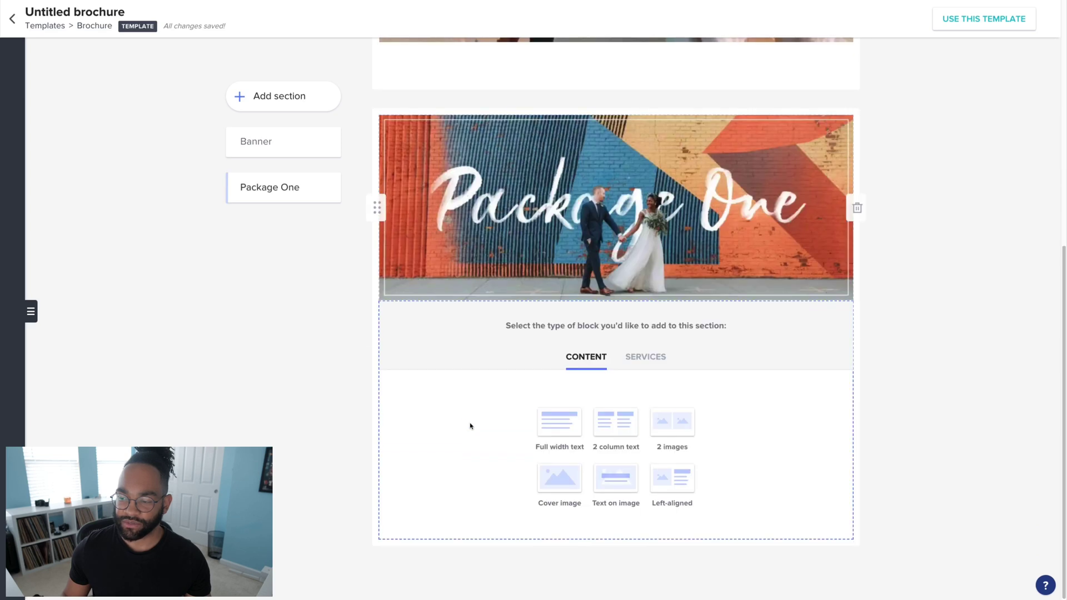
{"action": "left_click", "coordinate": [645, 358]}
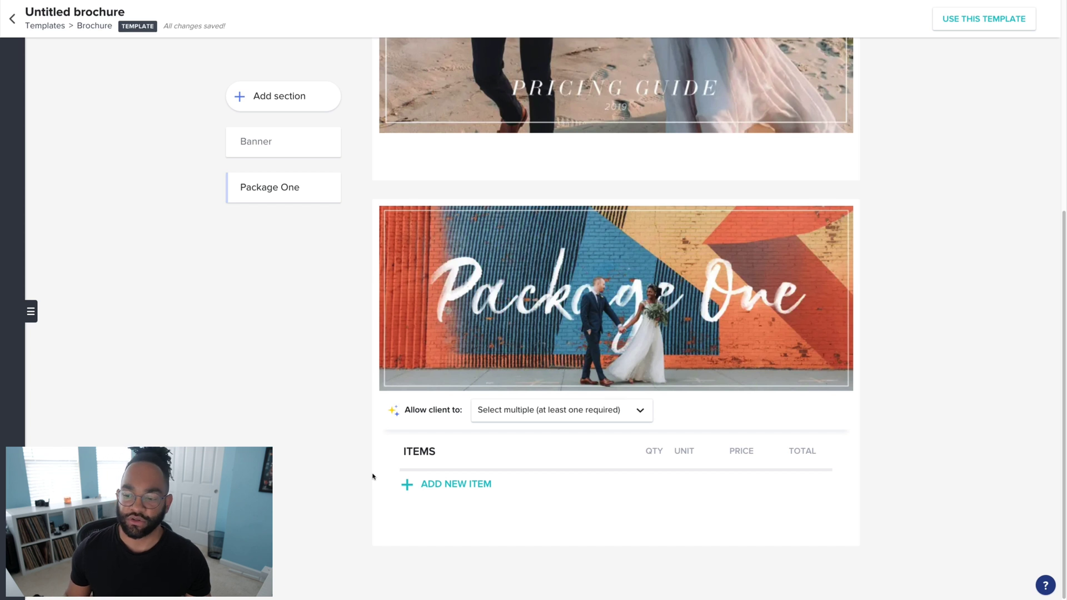
{"action": "left_click", "coordinate": [468, 487]}
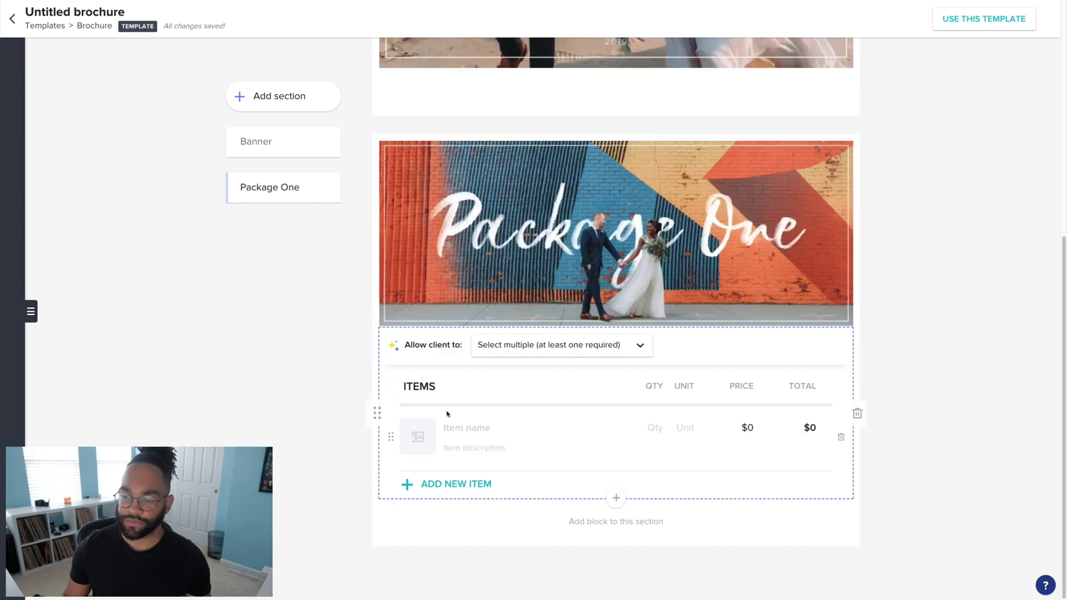
{"action": "left_click", "coordinate": [469, 432]}
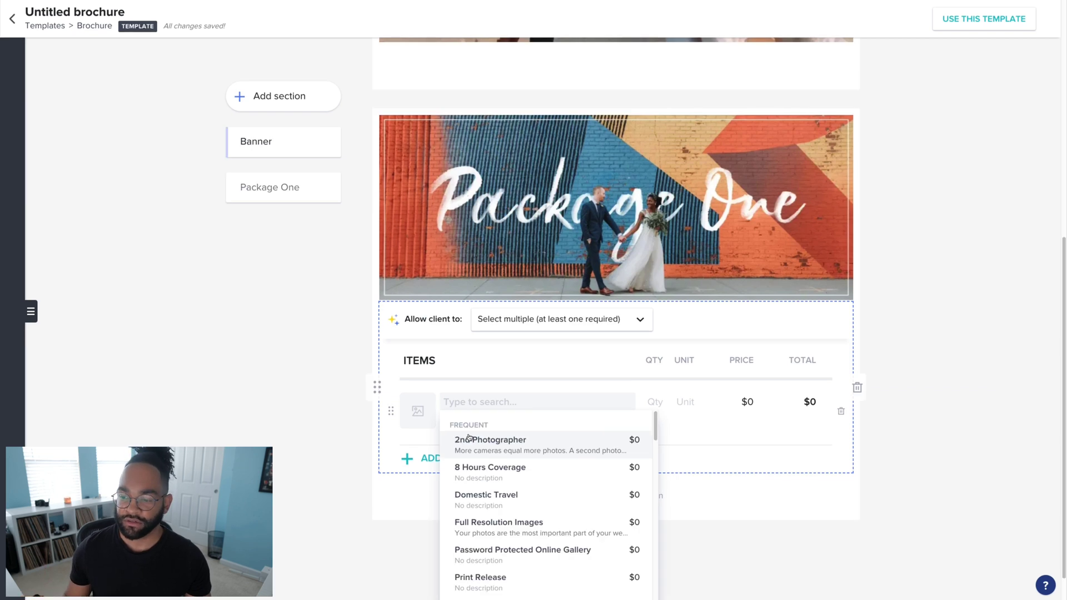
{"action": "scroll", "coordinate": [527, 447], "scroll_direction": "down", "scroll_amount": 6}
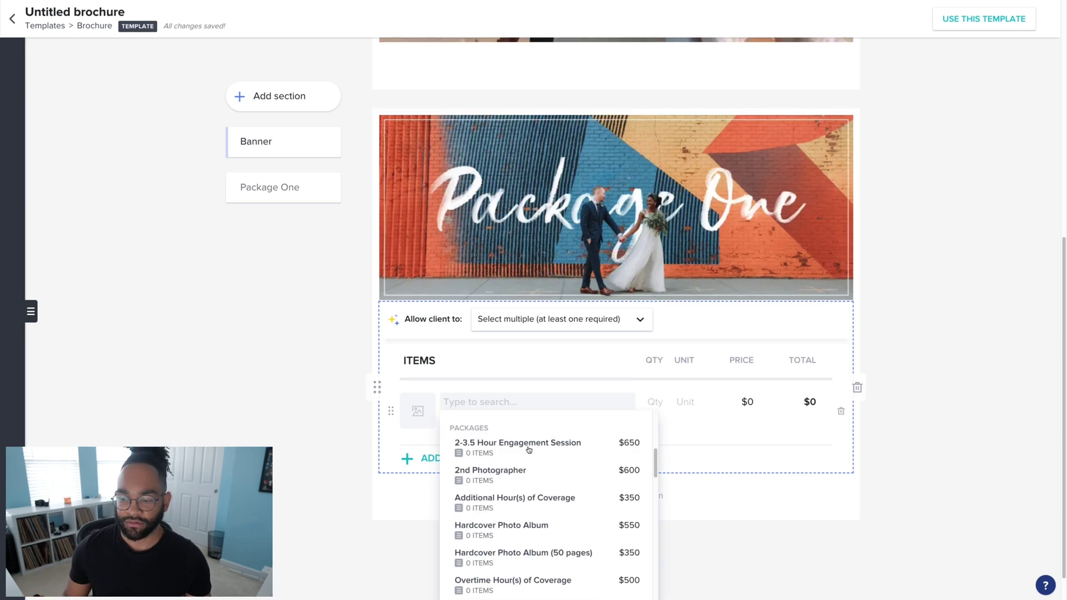
{"action": "left_click", "coordinate": [513, 474]}
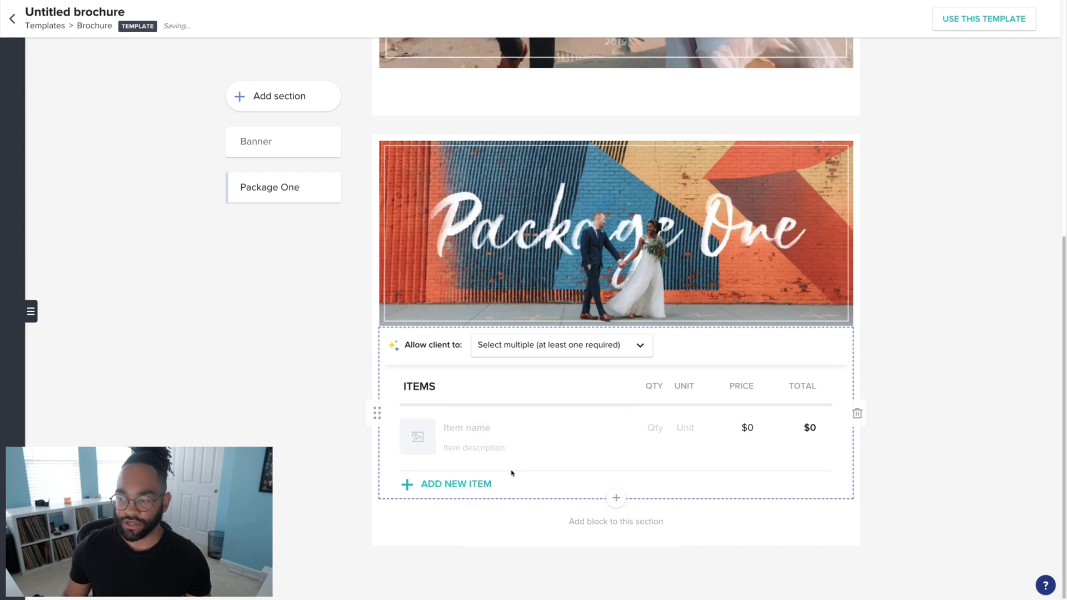
{"action": "scroll", "coordinate": [785, 372], "scroll_direction": "down", "scroll_amount": 6}
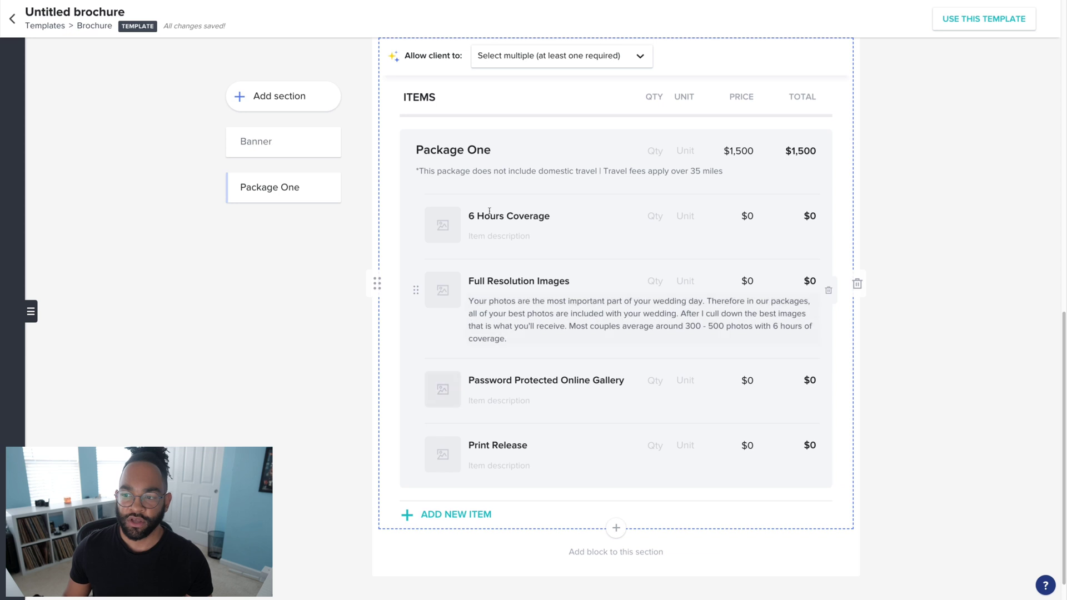
{"action": "scroll", "coordinate": [374, 434], "scroll_direction": "up", "scroll_amount": 6}
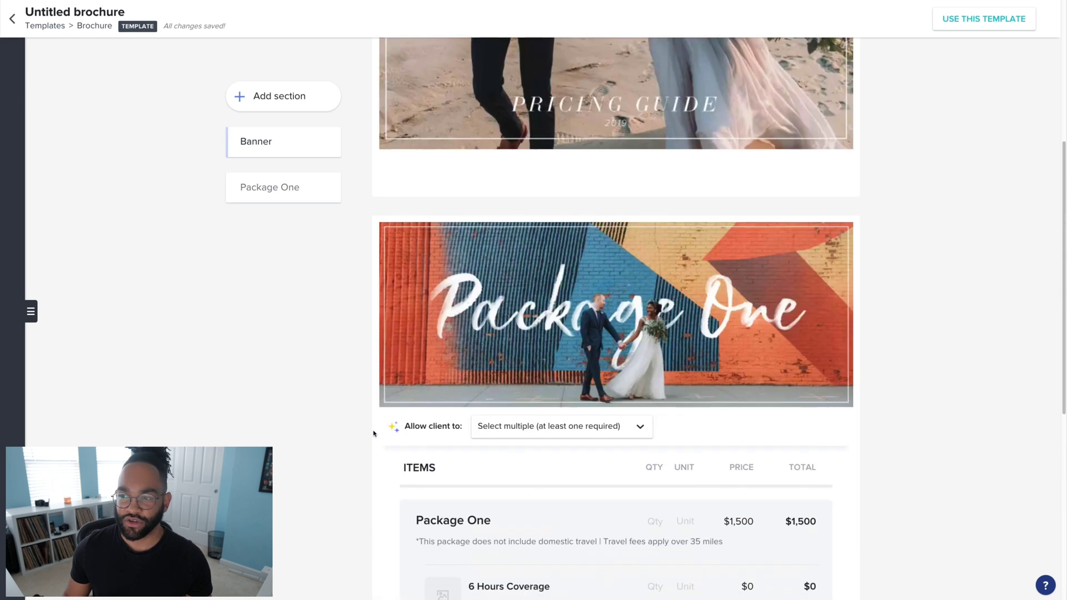
Create a third section titled 'So Many Things' and give it a '2 images' content block
{"action": "scroll", "coordinate": [374, 434], "scroll_direction": "up", "scroll_amount": 3}
{"action": "scroll", "coordinate": [365, 314], "scroll_direction": "down", "scroll_amount": 1}
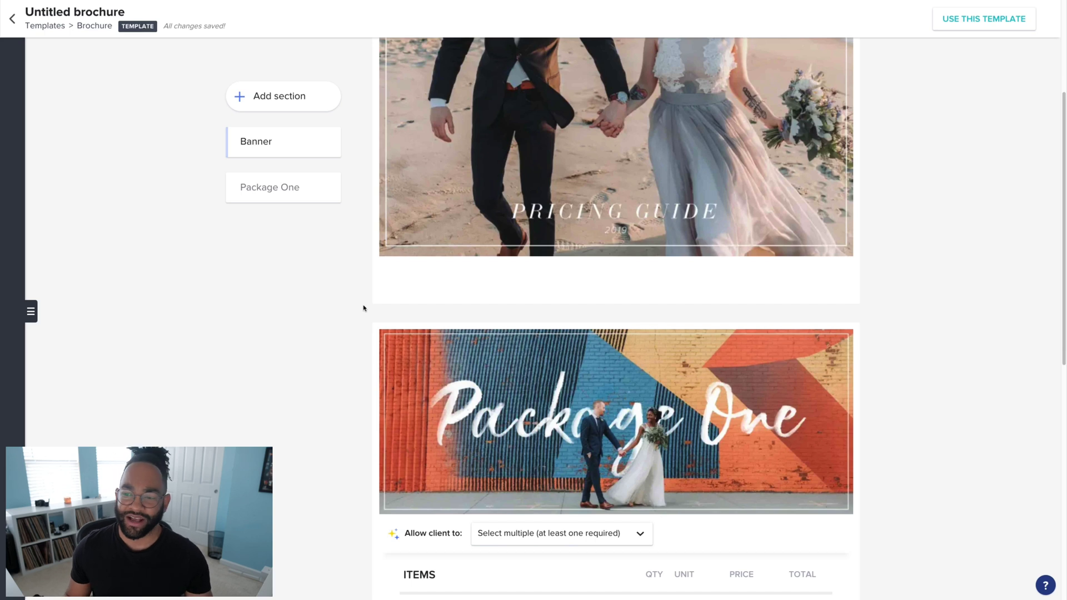
{"action": "scroll", "coordinate": [422, 273], "scroll_direction": "down", "scroll_amount": 6}
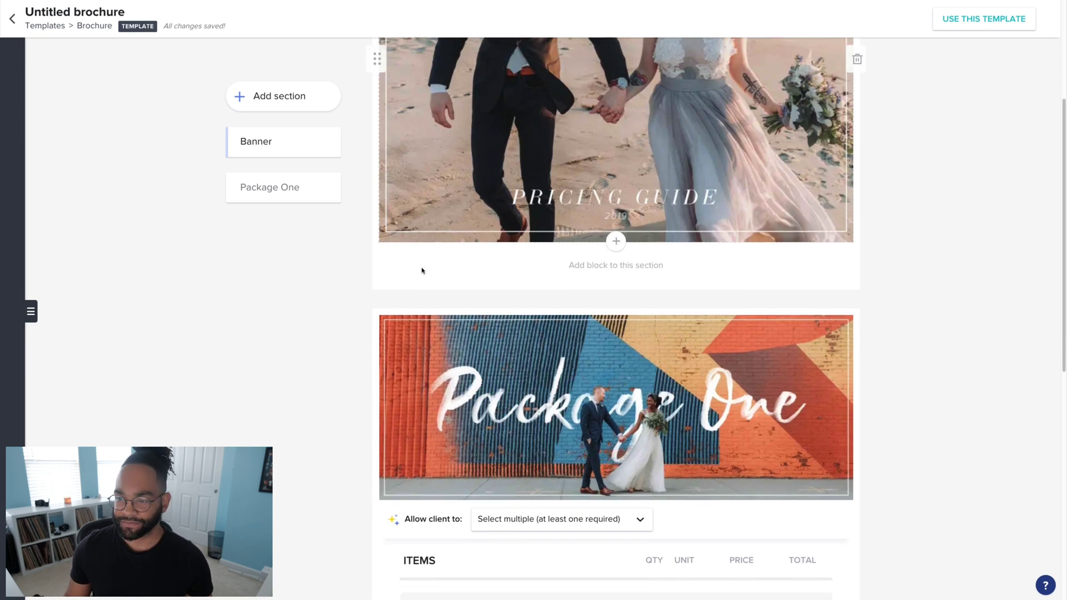
{"action": "left_click", "coordinate": [285, 100]}
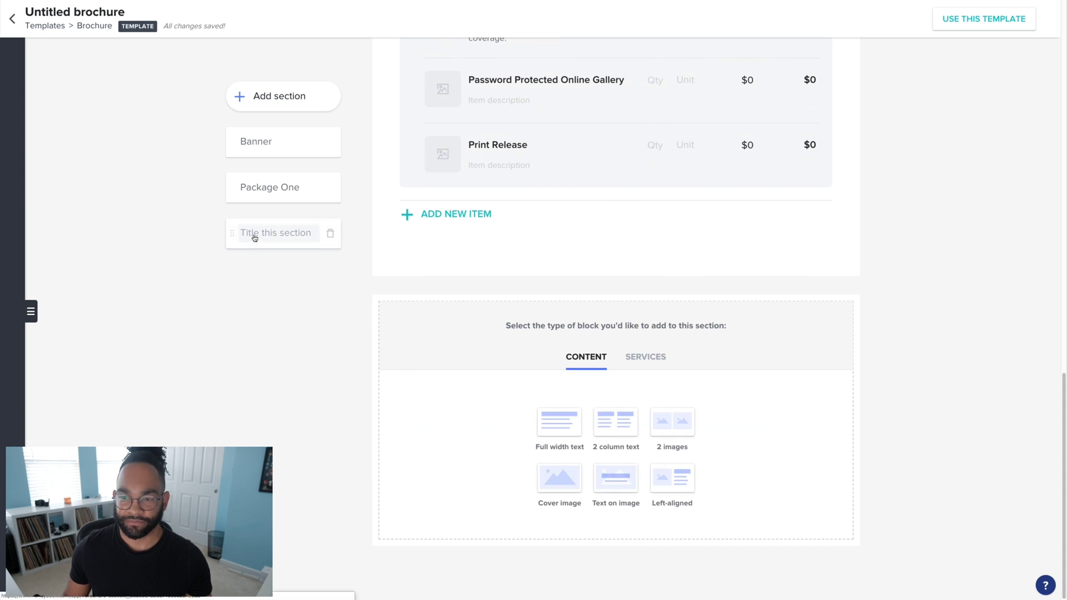
{"action": "left_click", "coordinate": [254, 238]}
{"action": "type", "text": "So Many Things"}
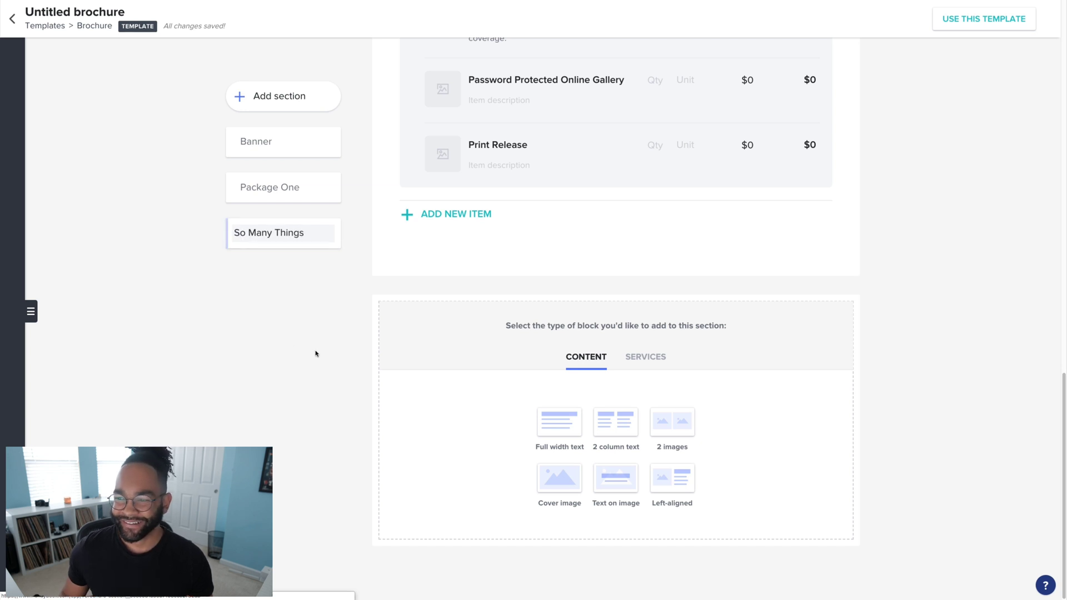
{"action": "left_click", "coordinate": [672, 422]}
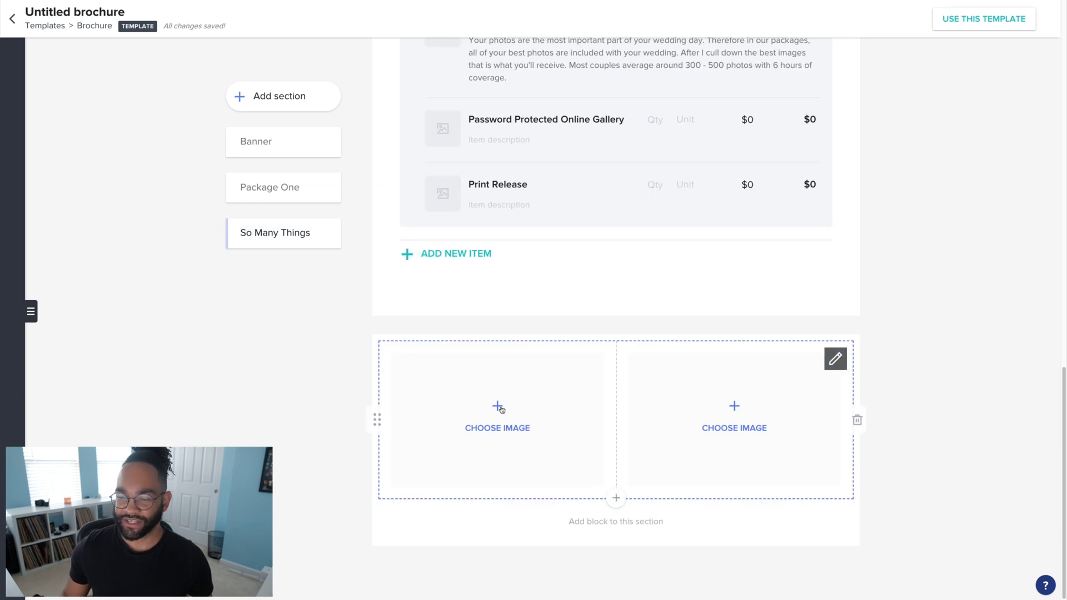
{"action": "left_click", "coordinate": [502, 407]}
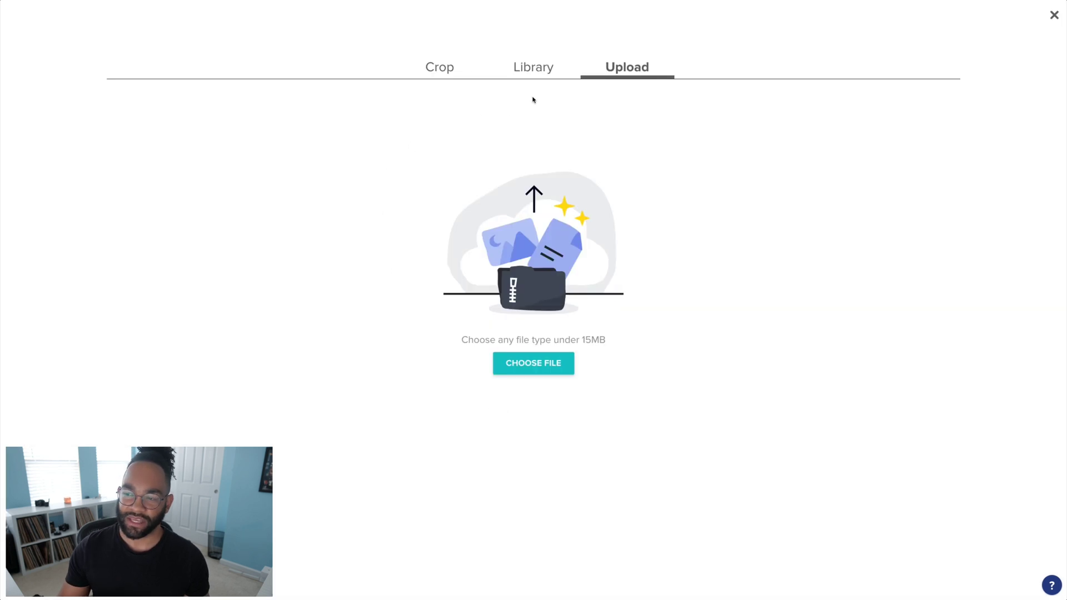
{"action": "left_click", "coordinate": [532, 68]}
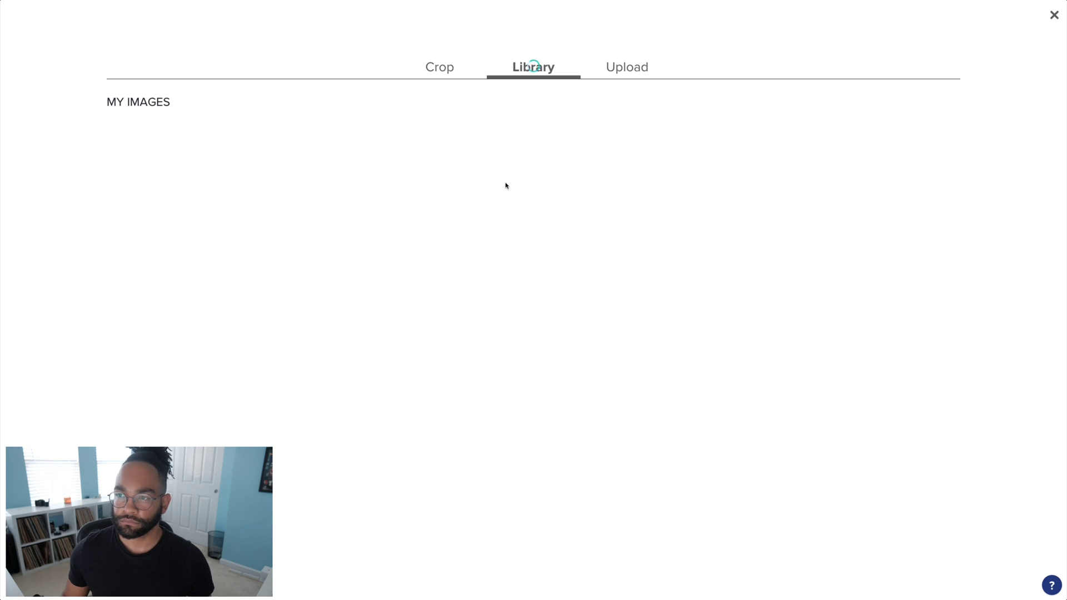
{"action": "left_click", "coordinate": [633, 67]}
{"action": "left_click", "coordinate": [529, 67]}
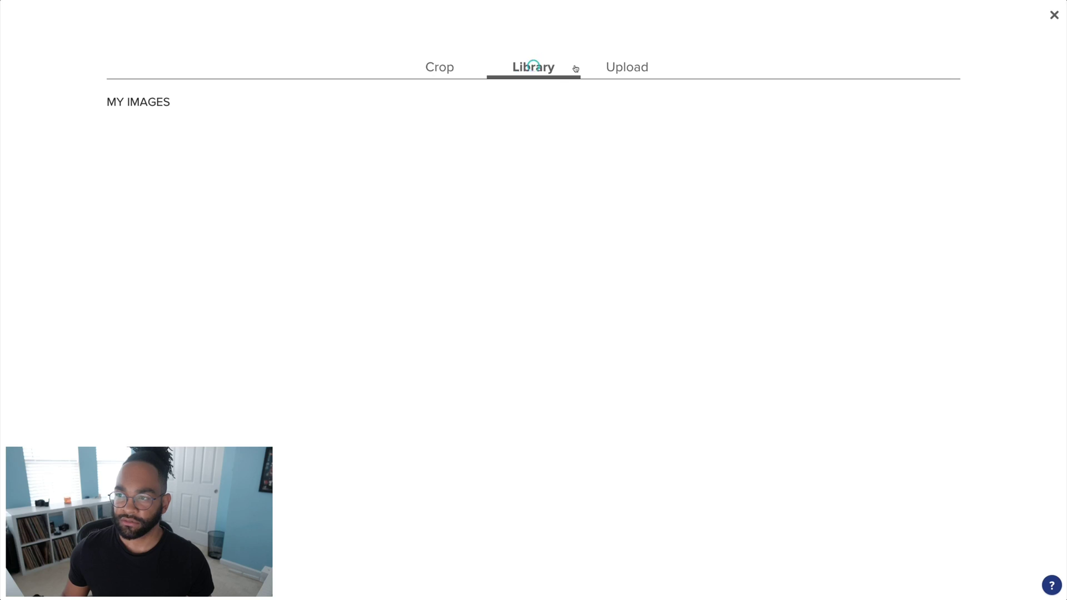
{"action": "left_click", "coordinate": [618, 69]}
{"action": "left_click", "coordinate": [1054, 15]}
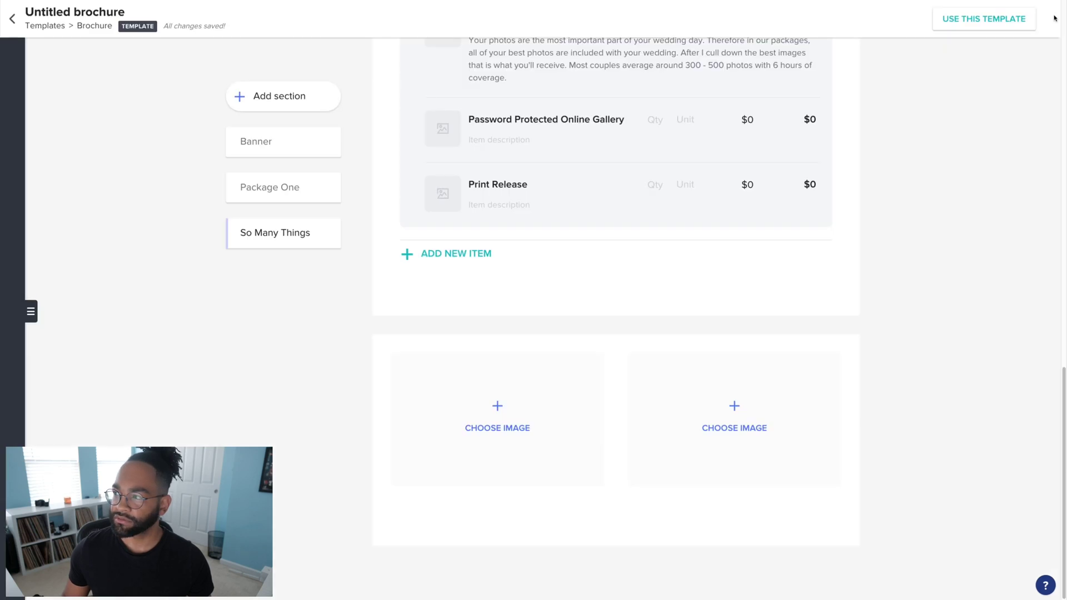
Open the 2019 Planning Guide template and scroll to its 'Party Time!' and 'Beach Time!' photo row
{"action": "left_click", "coordinate": [31, 311]}
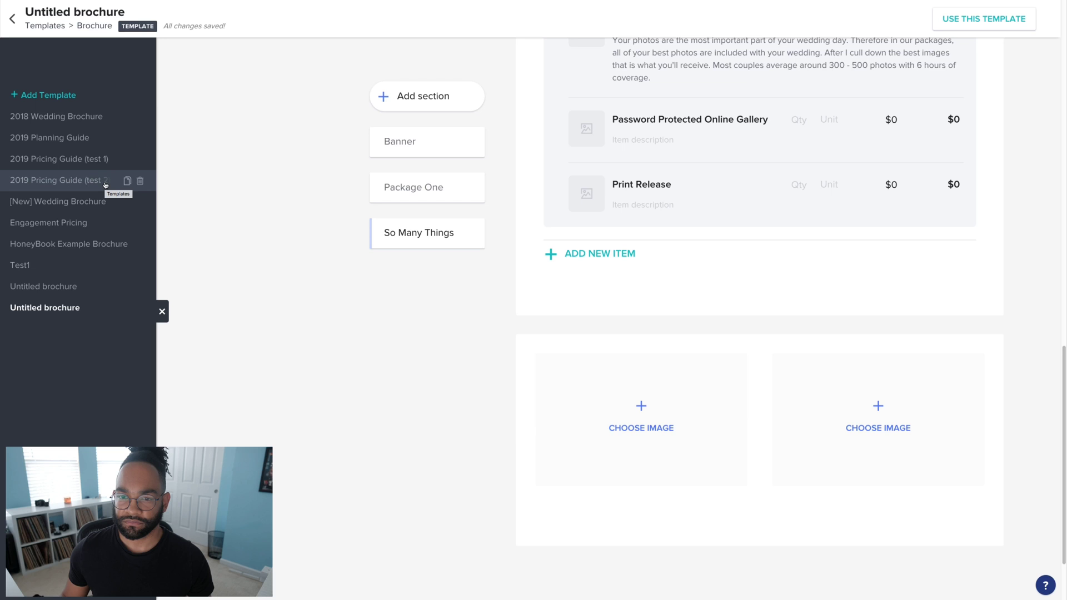
{"action": "left_click", "coordinate": [83, 137]}
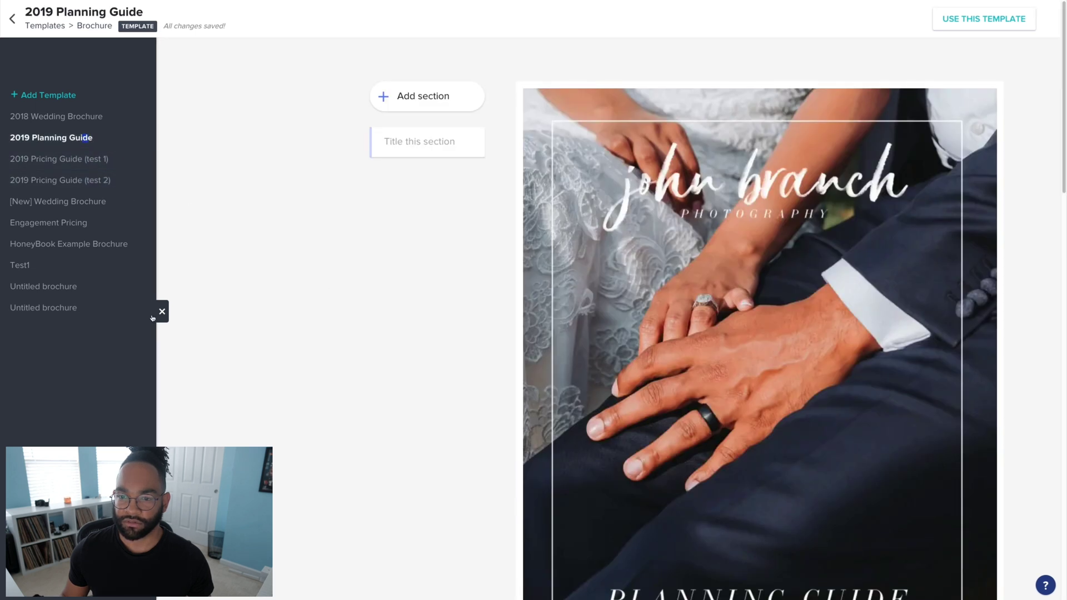
{"action": "left_click", "coordinate": [161, 312]}
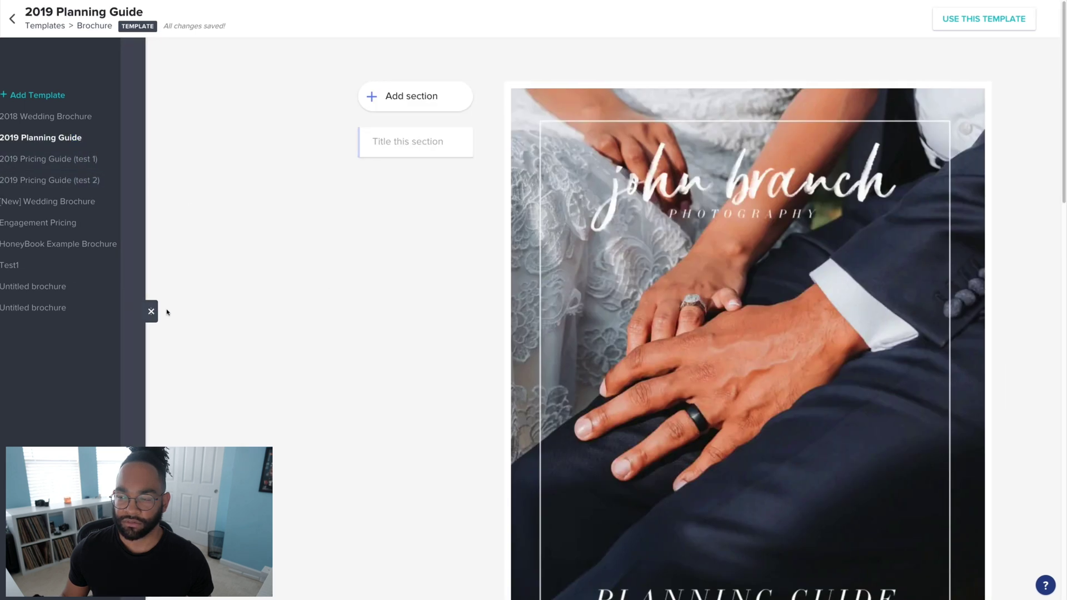
{"action": "scroll", "coordinate": [311, 287], "scroll_direction": "down", "scroll_amount": 1}
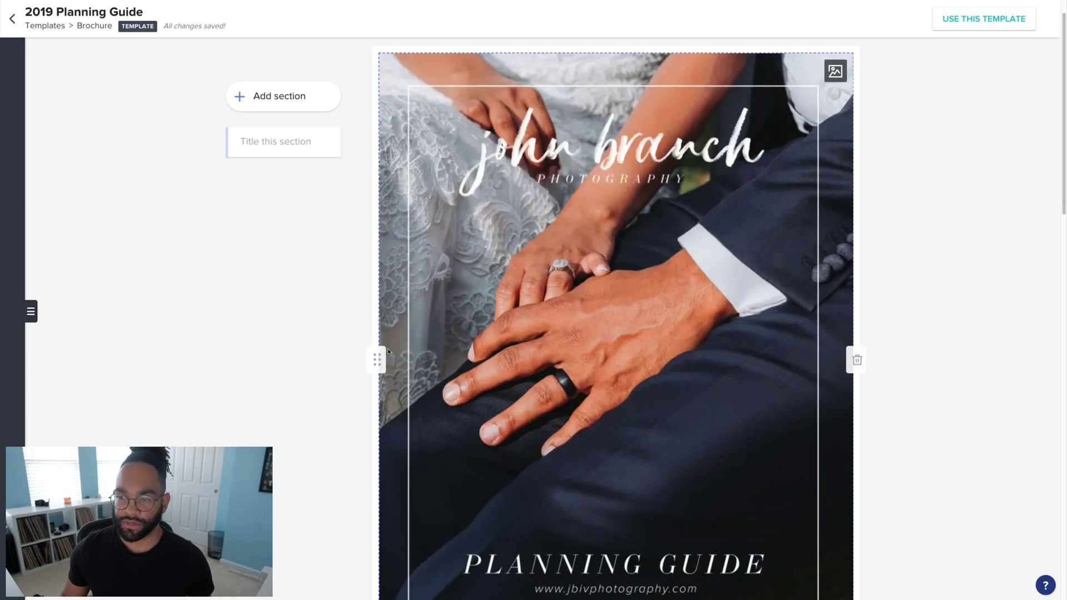
{"action": "scroll", "coordinate": [361, 261], "scroll_direction": "down", "scroll_amount": 8}
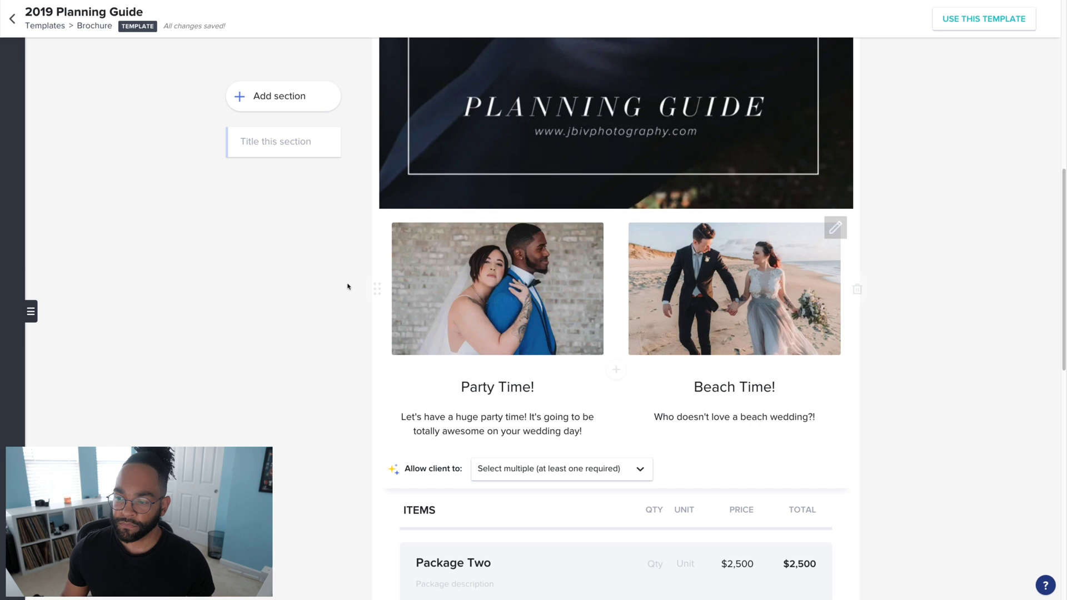
{"action": "scroll", "coordinate": [348, 287], "scroll_direction": "down", "scroll_amount": 1}
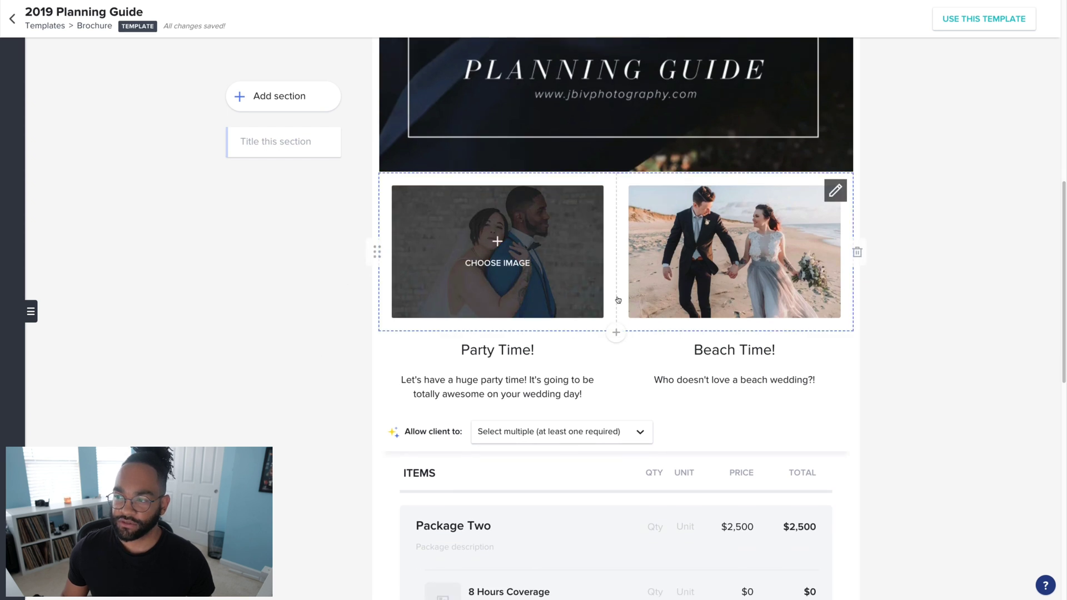
{"action": "left_click", "coordinate": [617, 329]}
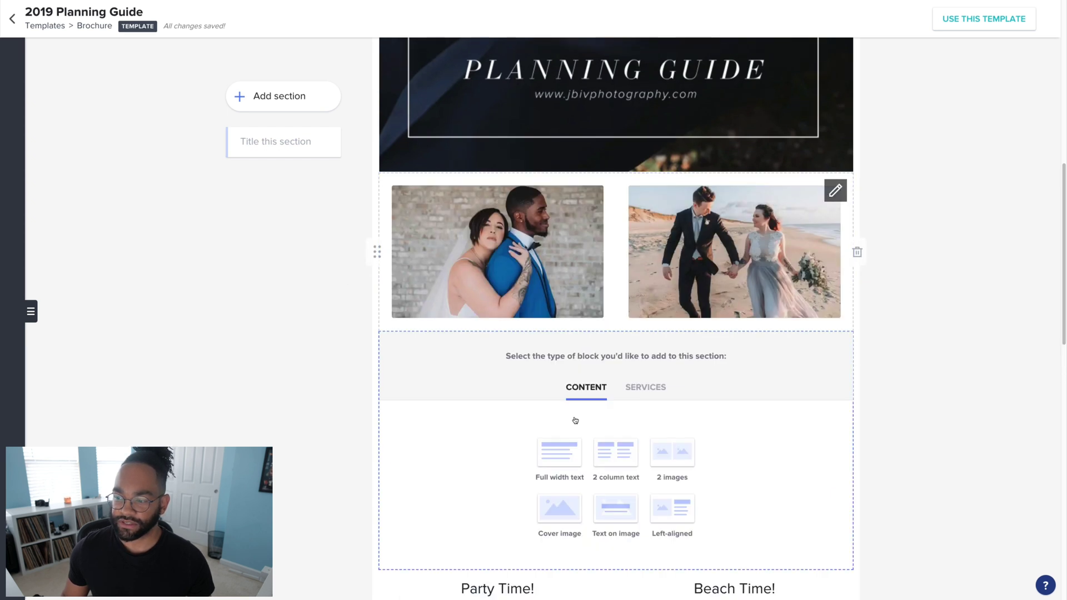
{"action": "scroll", "coordinate": [767, 448], "scroll_direction": "down", "scroll_amount": 2}
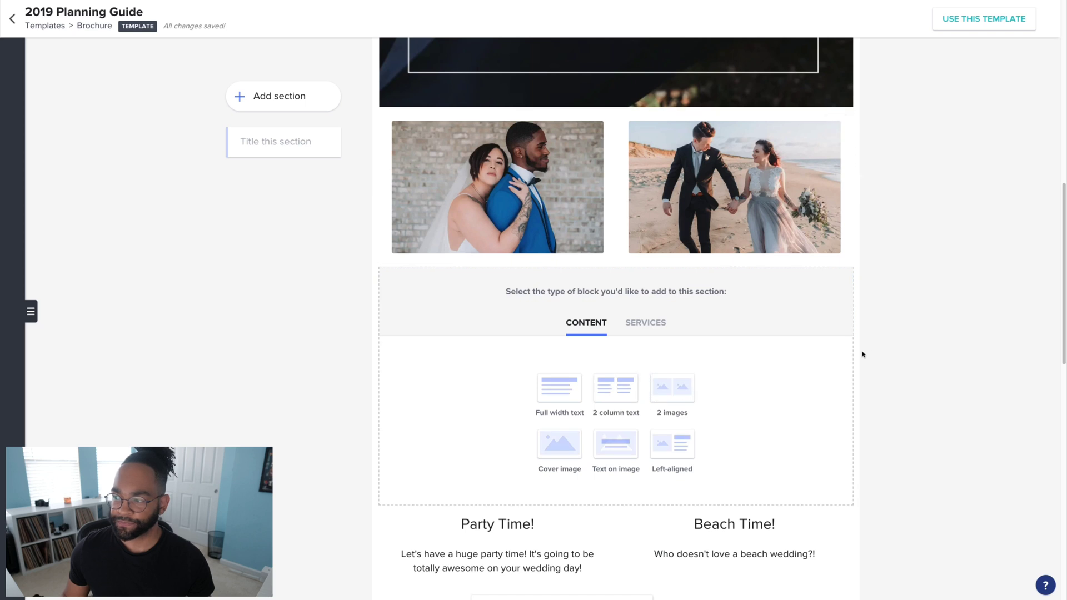
{"action": "left_click", "coordinate": [700, 398]}
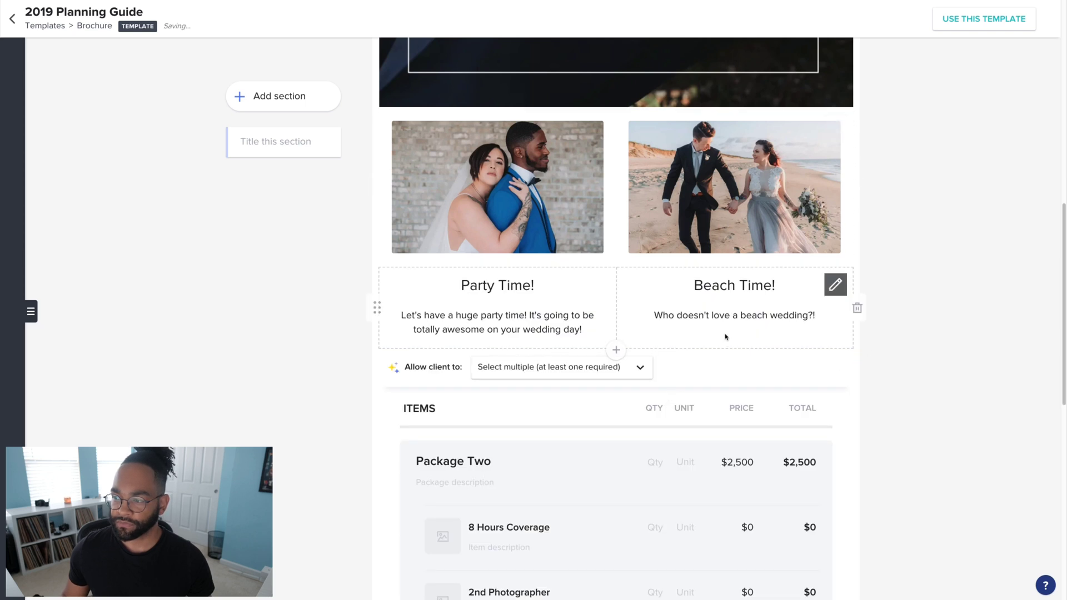
{"action": "left_click", "coordinate": [857, 347]}
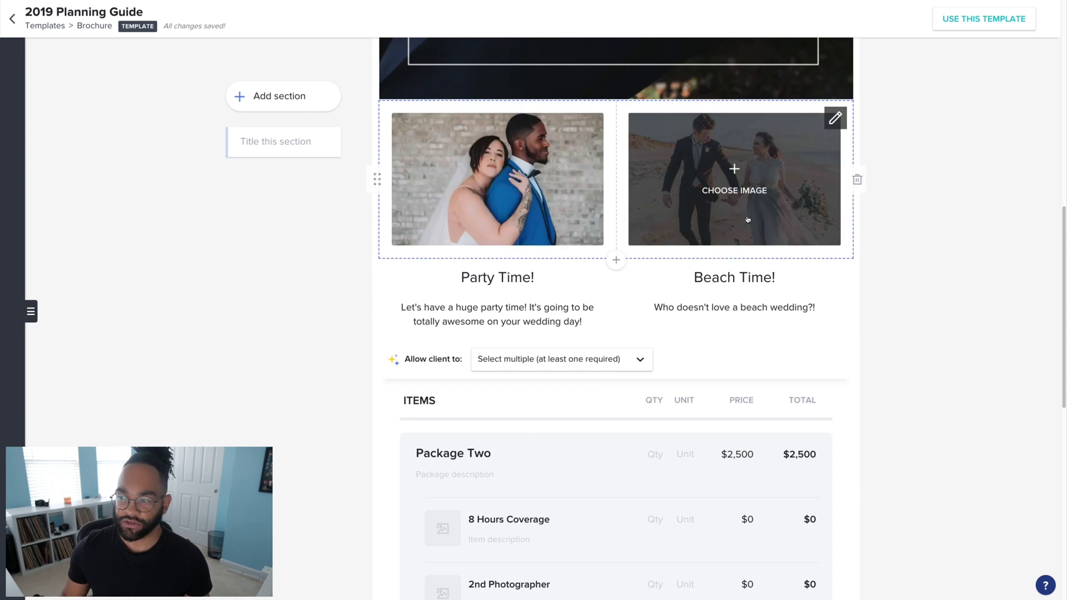
{"action": "scroll", "coordinate": [891, 334], "scroll_direction": "down", "scroll_amount": 3}
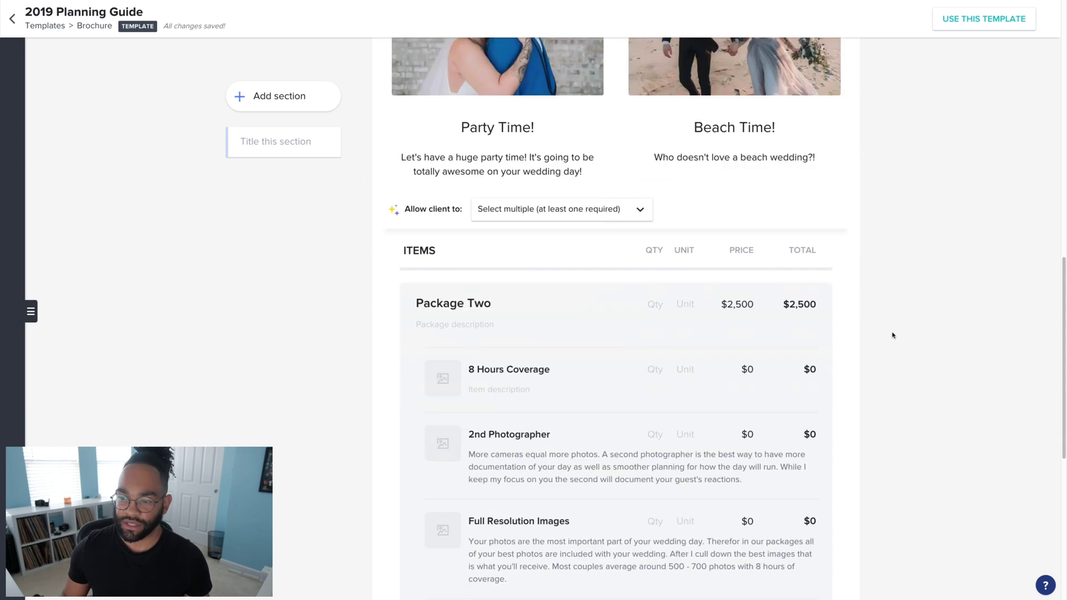
{"action": "scroll", "coordinate": [576, 426], "scroll_direction": "down", "scroll_amount": 1}
{"action": "scroll", "coordinate": [576, 425], "scroll_direction": "down", "scroll_amount": 6}
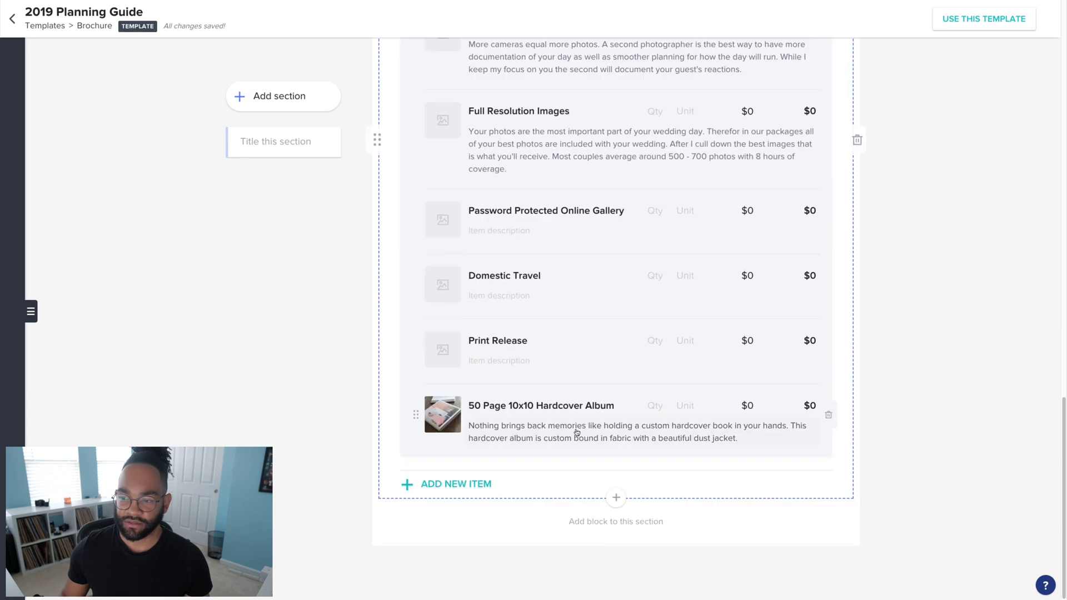
{"action": "scroll", "coordinate": [576, 428], "scroll_direction": "up", "scroll_amount": 9}
{"action": "scroll", "coordinate": [614, 351], "scroll_direction": "up", "scroll_amount": 10}
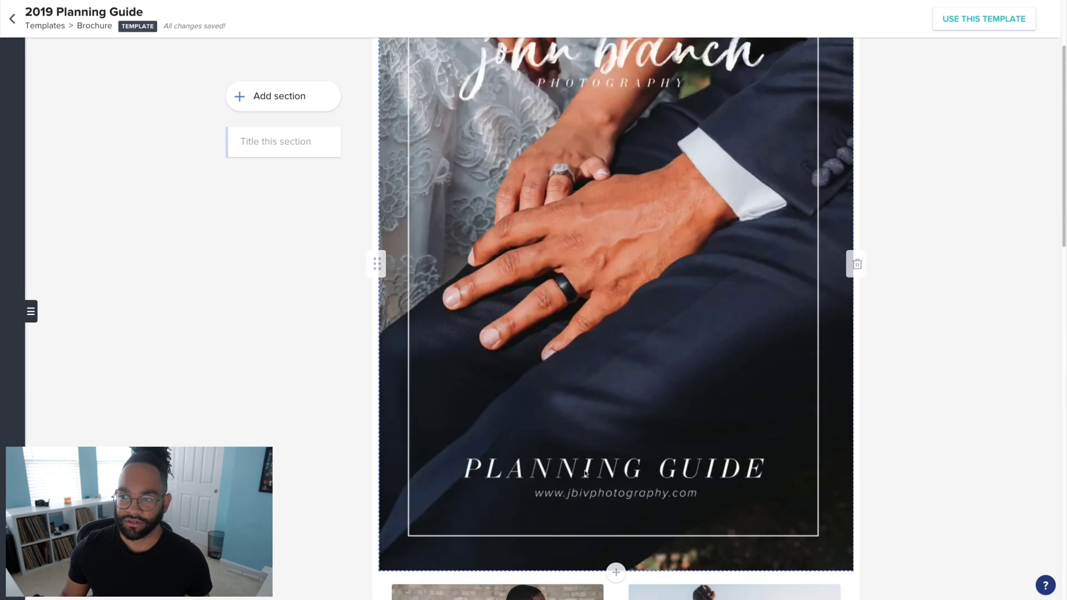